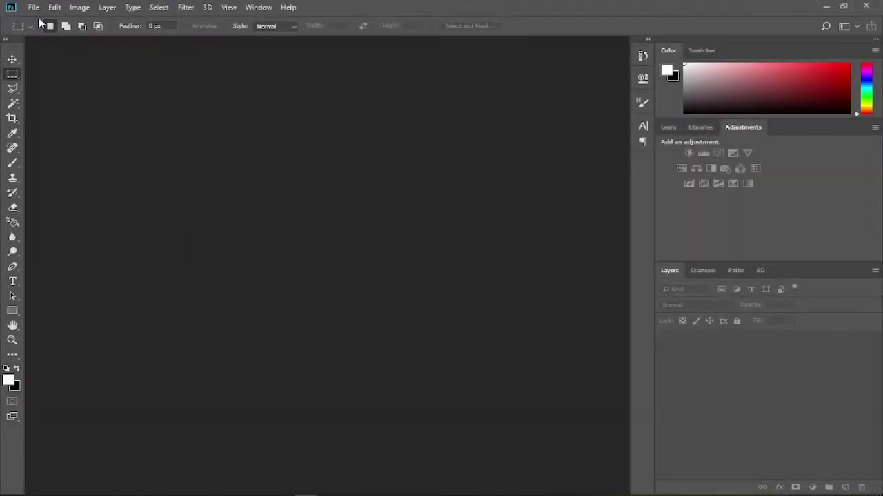
# Open the File menu in the empty Photoshop workspace
pyautogui.click(34, 8)
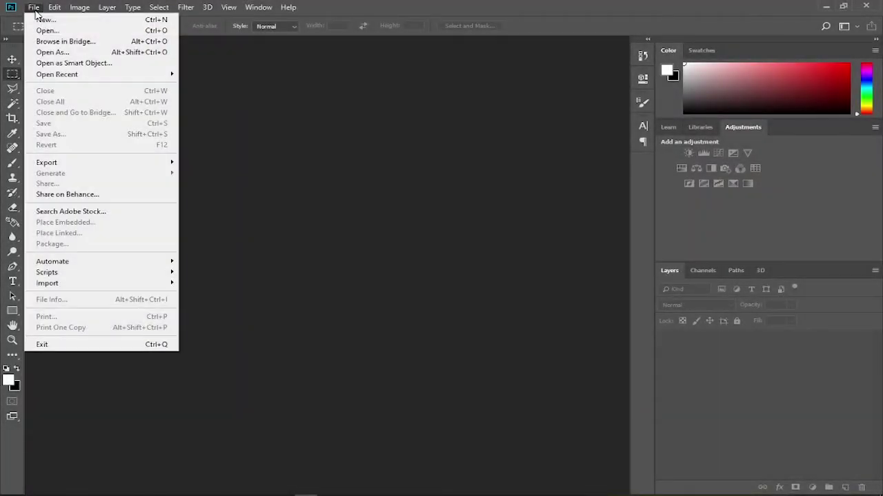
# Open the surfboard beach photo JPG from Quick access > [NA] 3D Text Tutorial
pyautogui.click(45, 31)
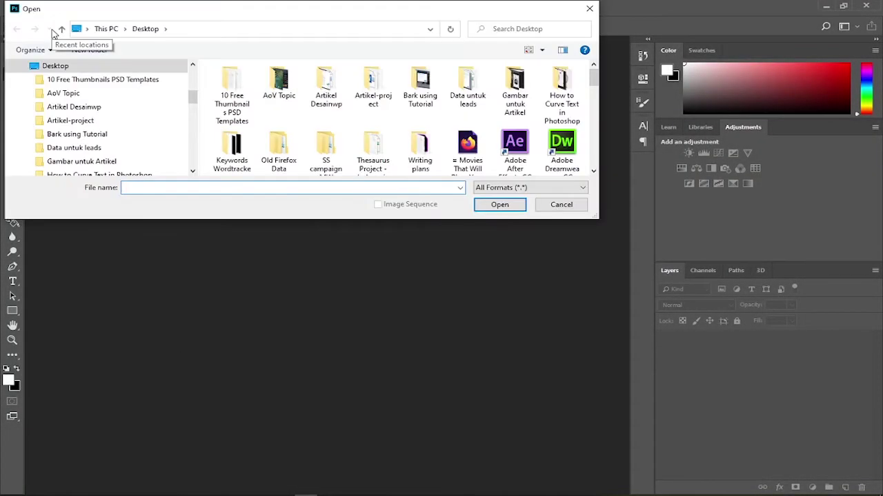
pyautogui.scroll(5, 103, 117)
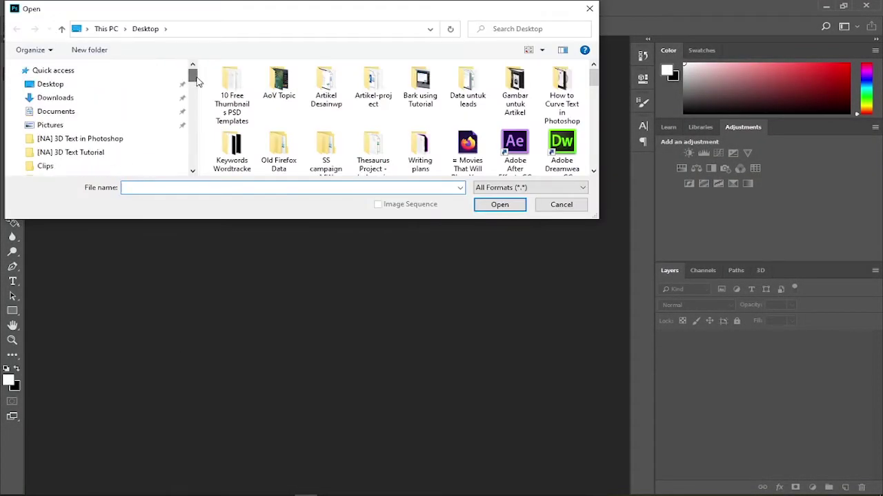
pyautogui.click(103, 148)
pyautogui.scroll(-2, 311, 131)
pyautogui.click(316, 135)
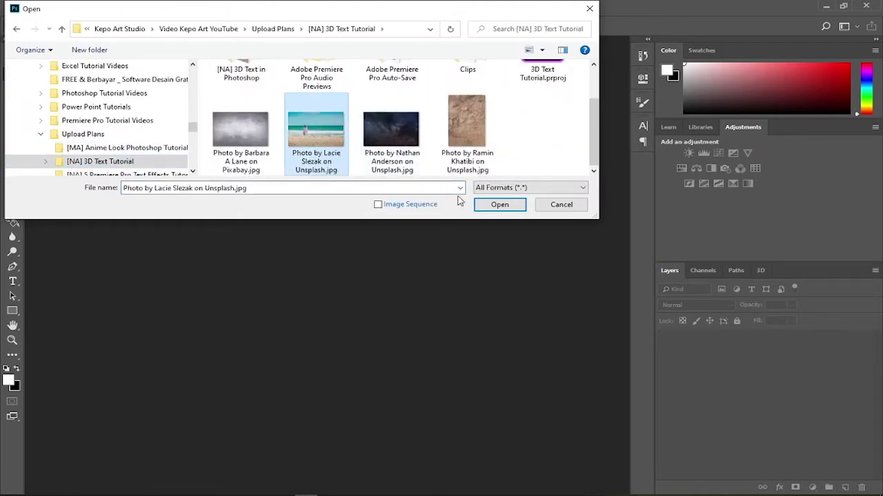
pyautogui.click(492, 204)
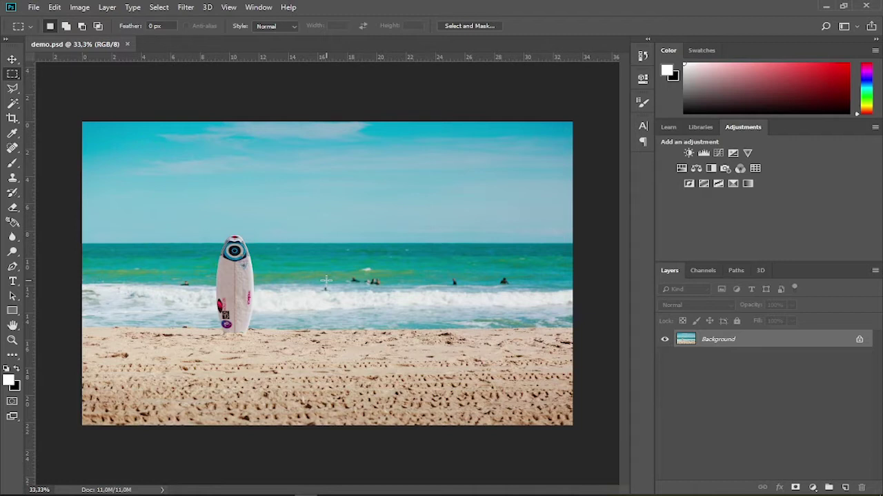
# Switch to the Polygonal Lasso Tool
pyautogui.rightClick(12, 89)
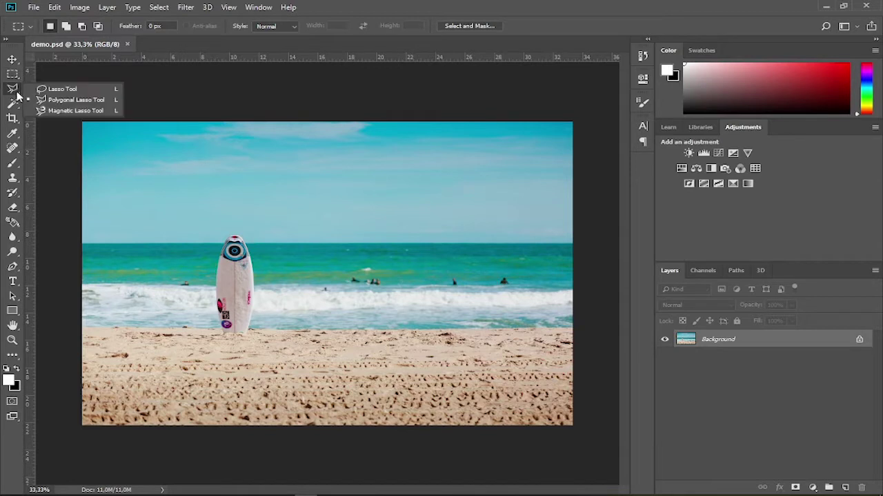
pyautogui.click(58, 102)
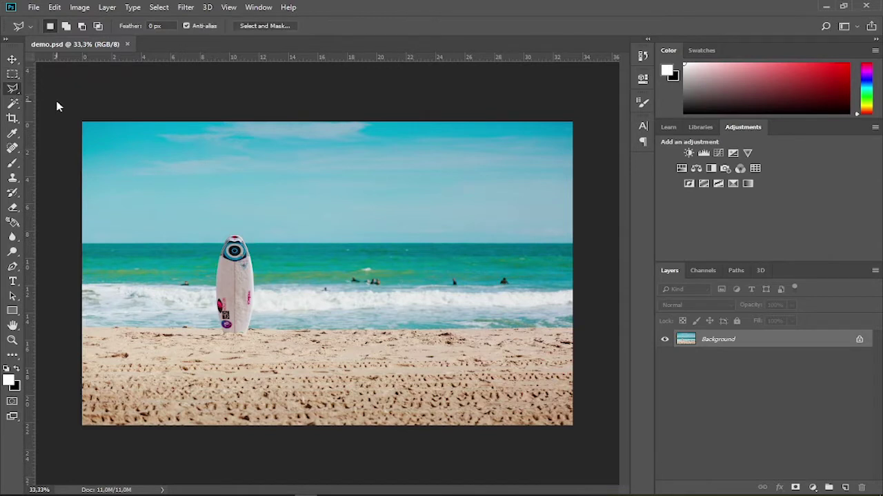
pyautogui.rightClick(12, 88)
pyautogui.click(12, 74)
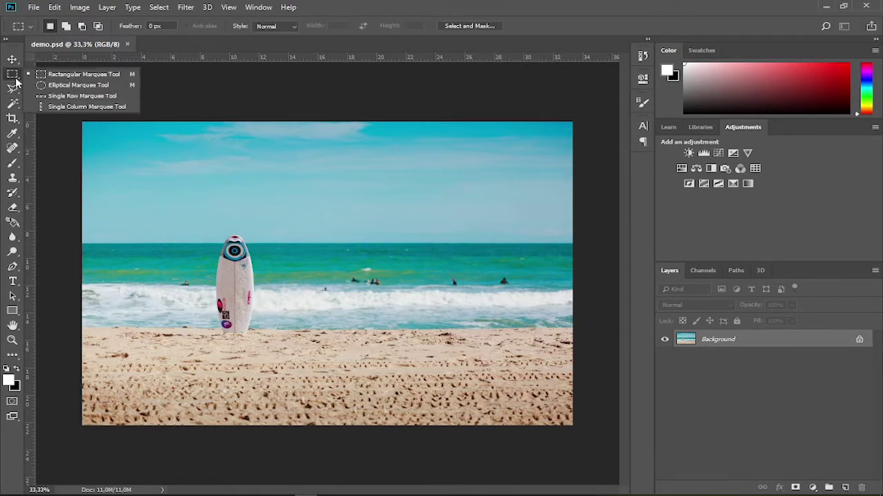
pyautogui.rightClick(12, 88)
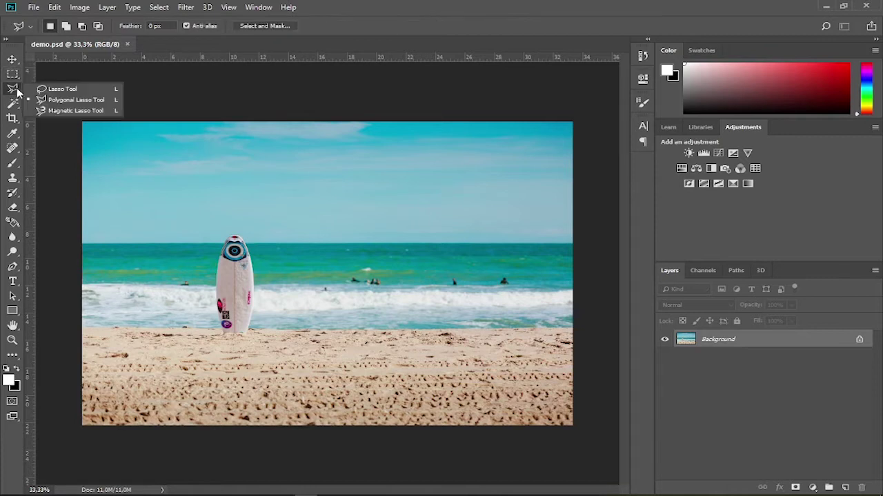
pyautogui.click(42, 102)
# Draw a closed seven-corner polygon selection loosely around the surfboard
pyautogui.click(233, 226)
pyautogui.click(194, 257)
pyautogui.click(193, 317)
pyautogui.click(211, 358)
pyautogui.click(268, 360)
pyautogui.click(284, 314)
pyautogui.click(282, 252)
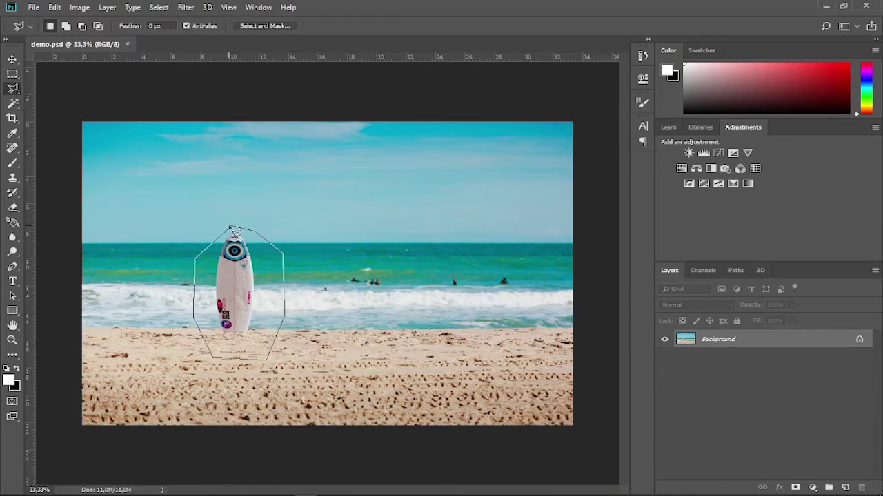
pyautogui.click(232, 227)
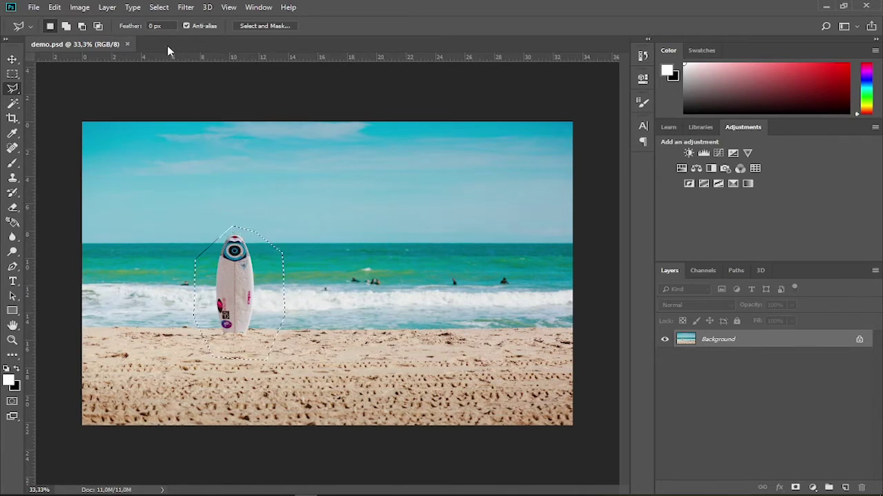
# Expand the surfboard selection by 30 pixels
pyautogui.click(159, 8)
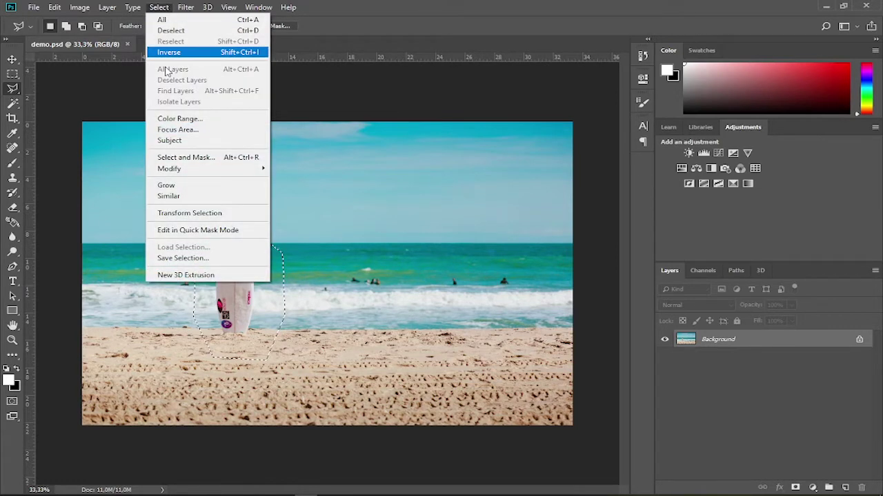
pyautogui.moveTo(192, 171)
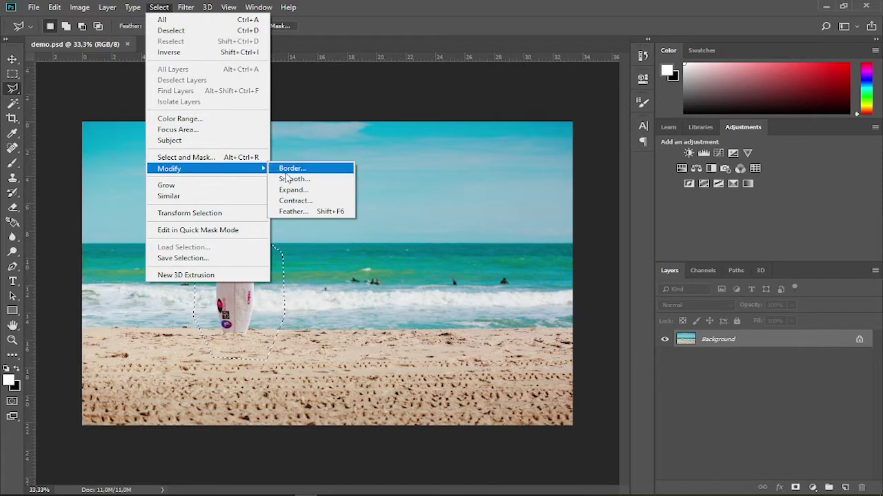
pyautogui.click(302, 191)
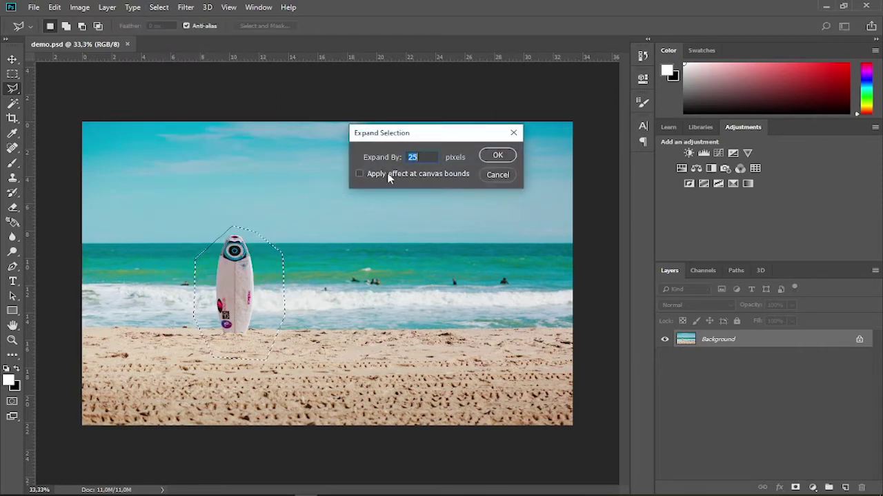
pyautogui.write('30')
pyautogui.click(496, 156)
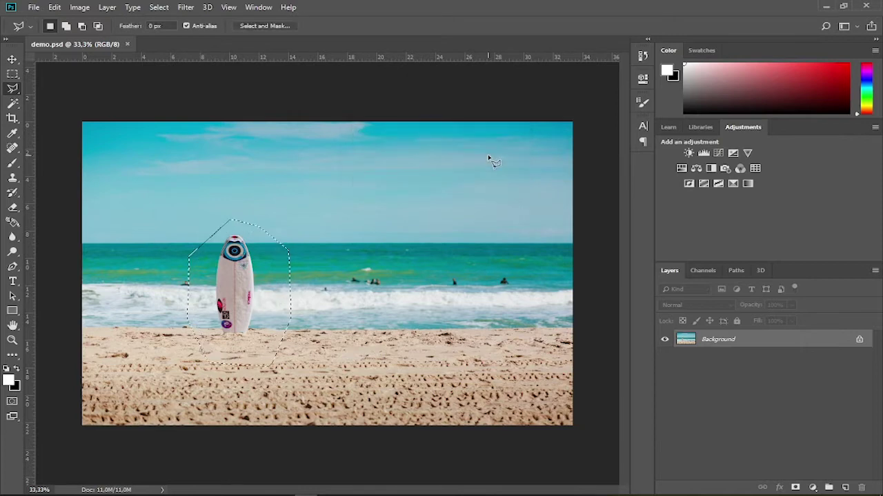
pyautogui.click(54, 7)
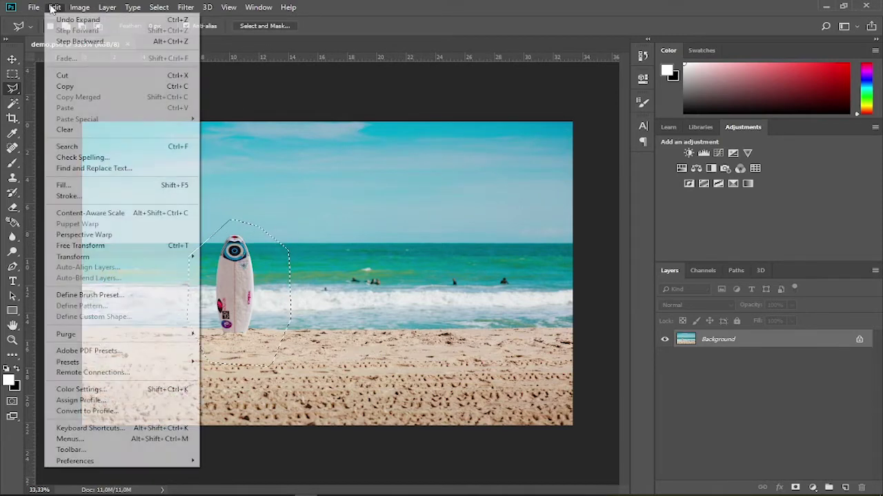
# Content-Aware fill the selection to erase the surfboard, then deselect
pyautogui.click(69, 184)
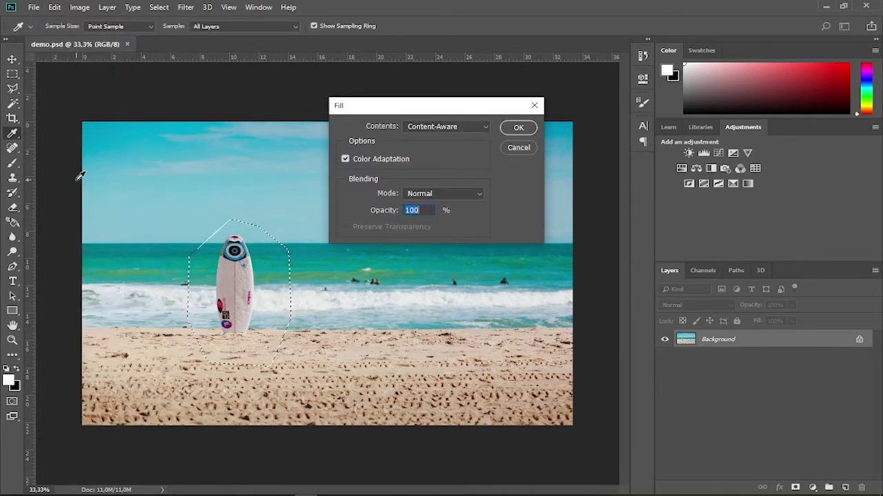
pyautogui.click(447, 130)
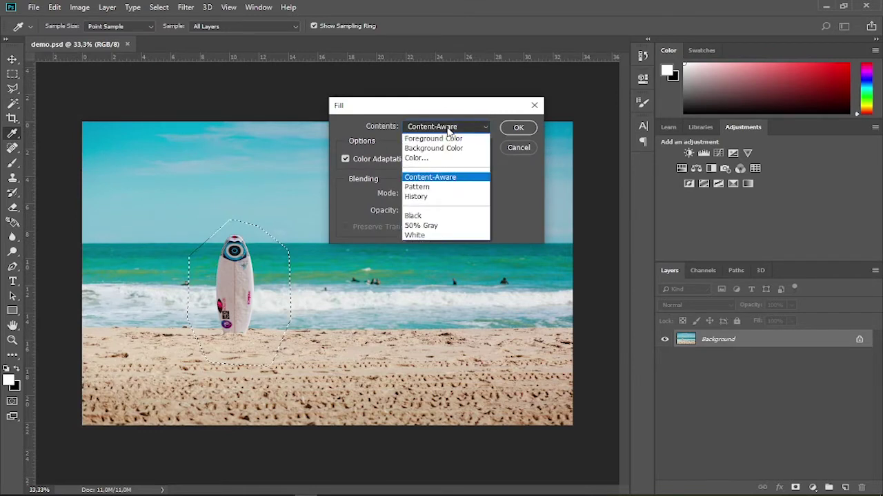
pyautogui.click(431, 177)
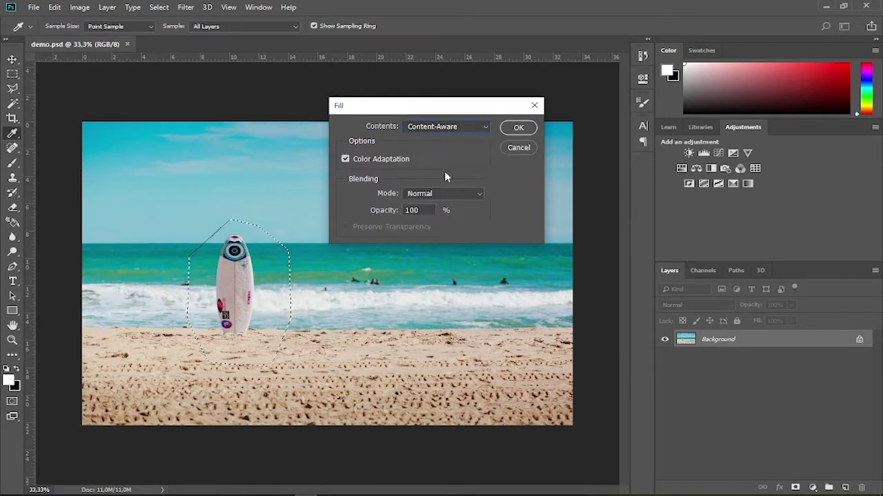
pyautogui.click(515, 131)
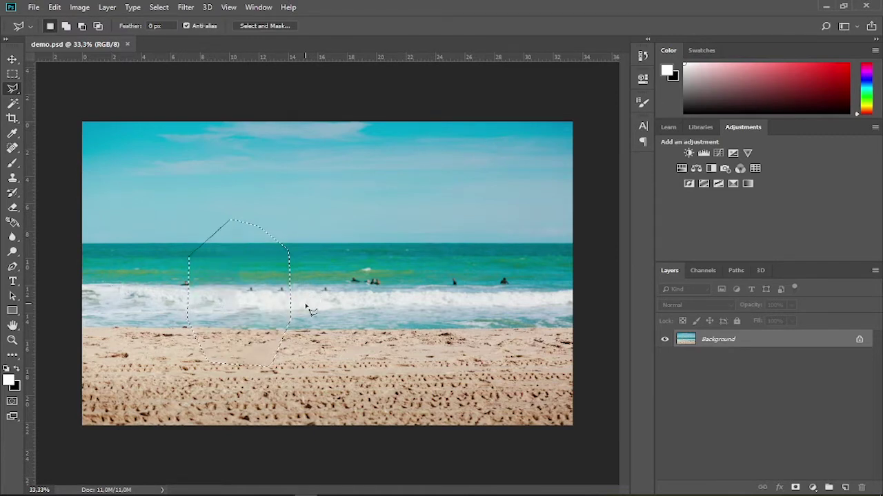
pyautogui.hotkey('ctrl', 'd')
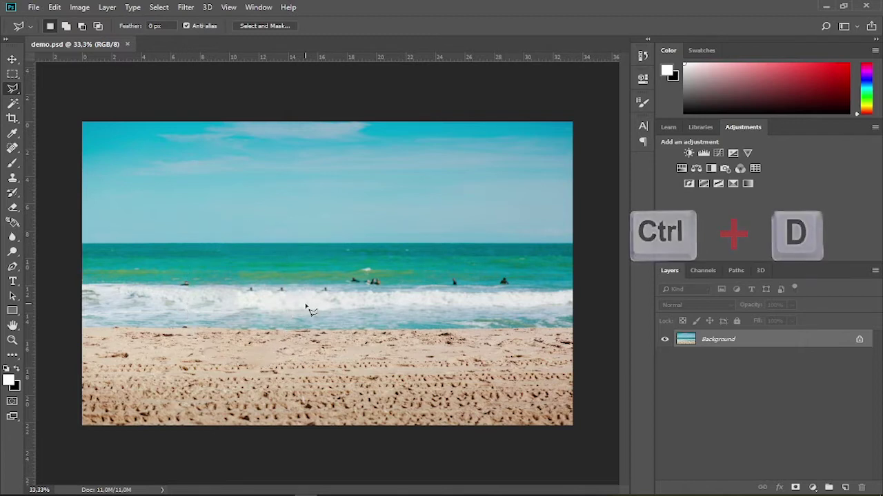
pyautogui.click(13, 282)
pyautogui.click(69, 280)
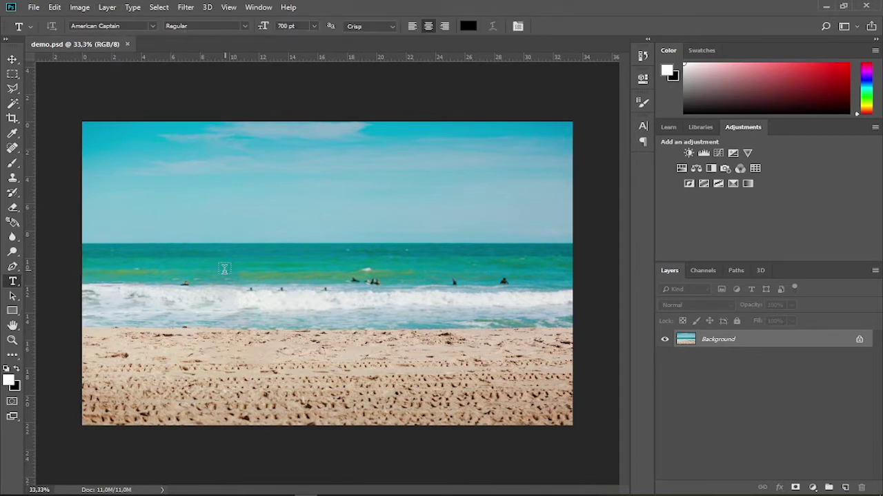
# Type '3D TEXT' over the sea in black American Captain at 720 pt, then select all
pyautogui.click(242, 329)
pyautogui.write('3D')
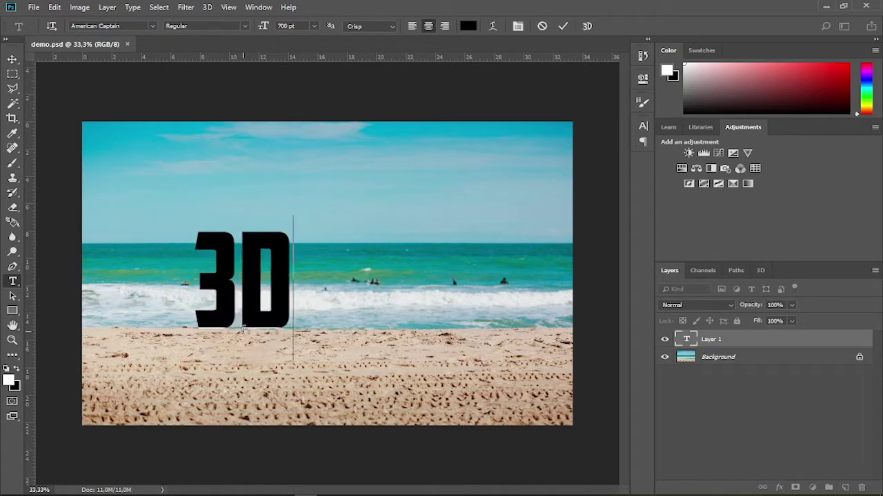
pyautogui.write(' TEXT')
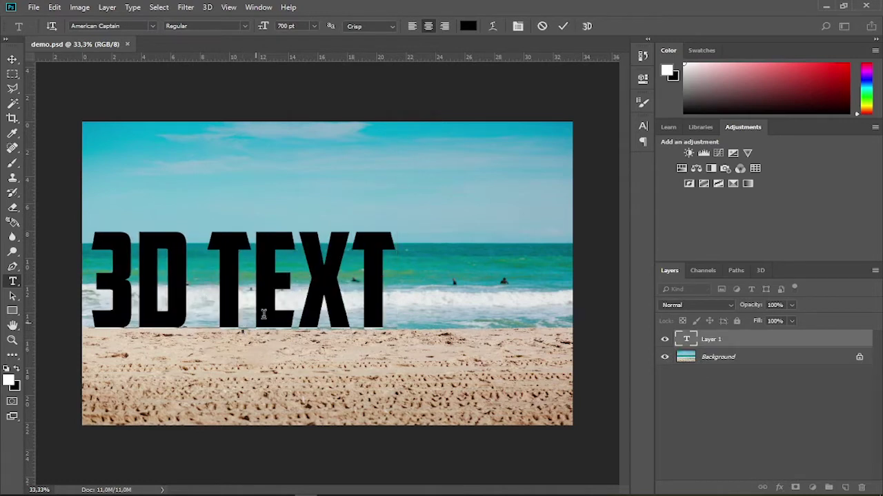
pyautogui.click(561, 27)
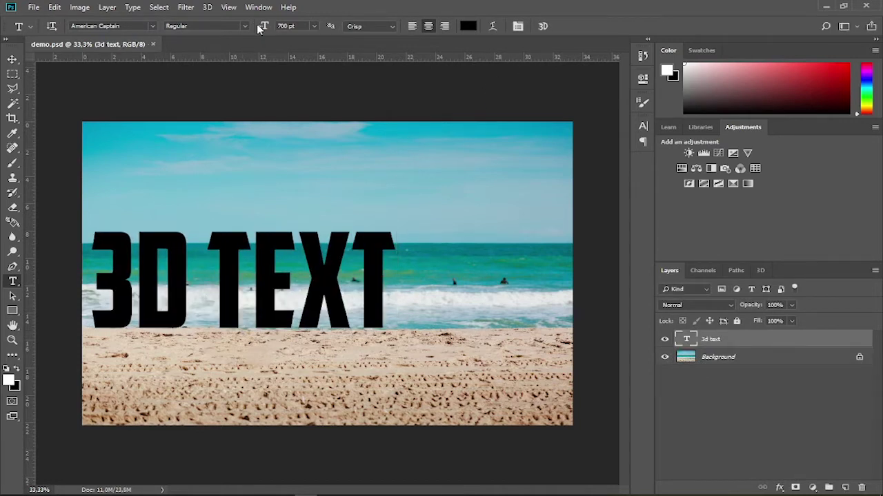
pyautogui.moveTo(262, 26); pyautogui.dragTo(279, 27)
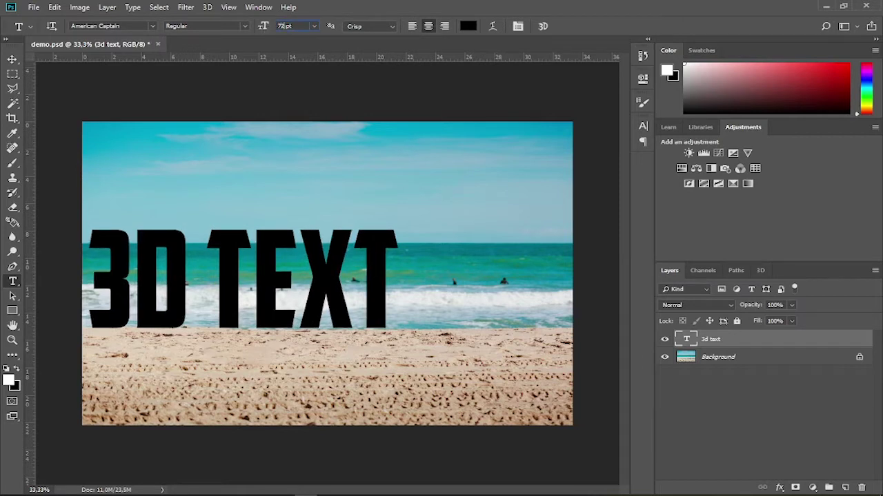
pyautogui.hotkey('ctrl', 'a')
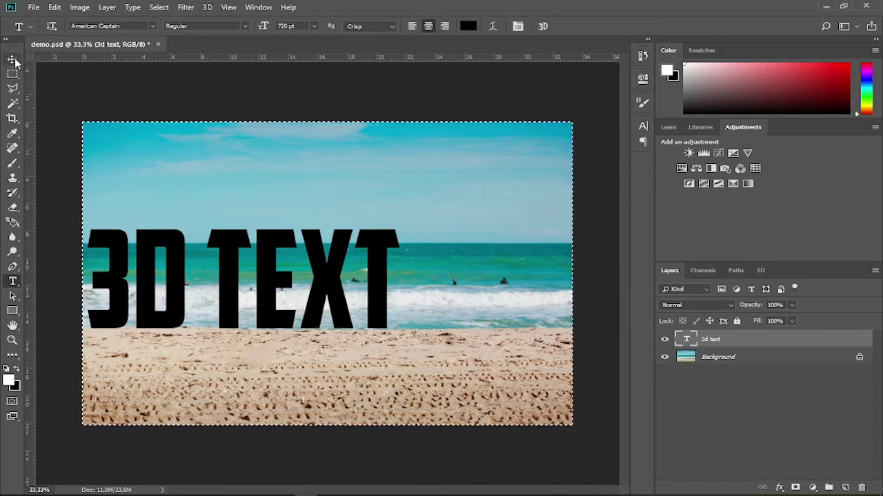
# Centre the 3D TEXT layer vertically and horizontally on the canvas, then deselect
pyautogui.click(13, 60)
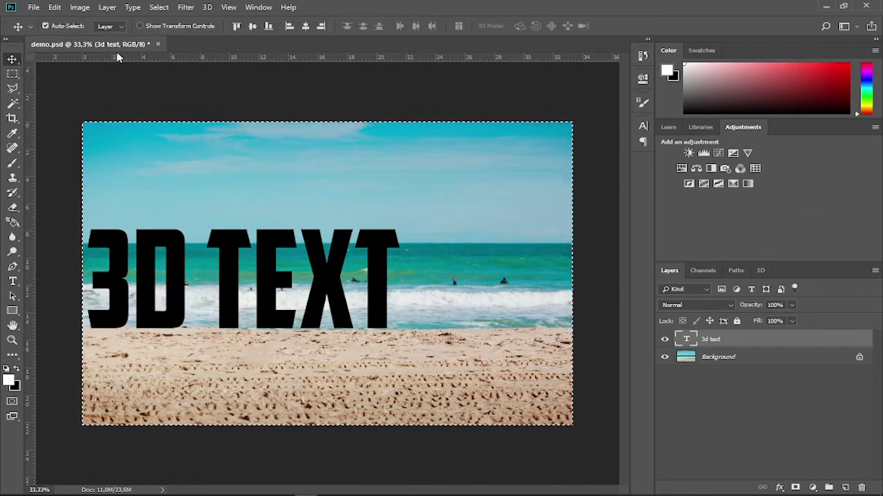
pyautogui.click(253, 26)
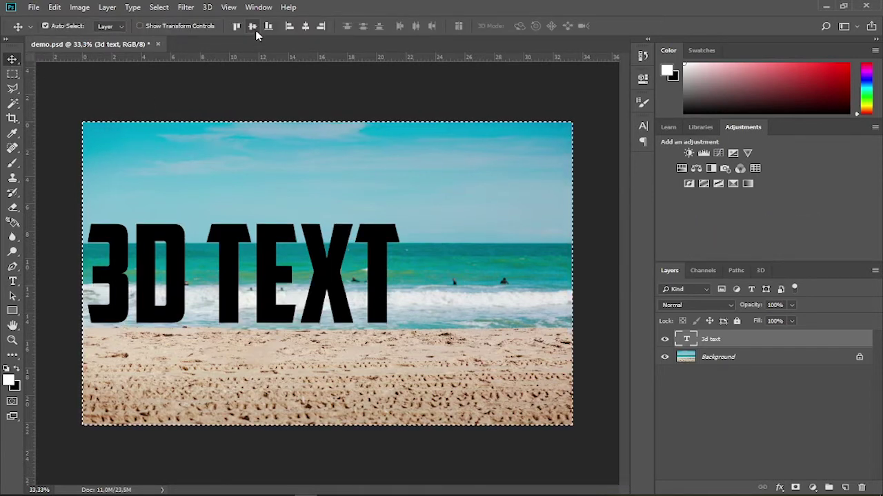
pyautogui.click(306, 27)
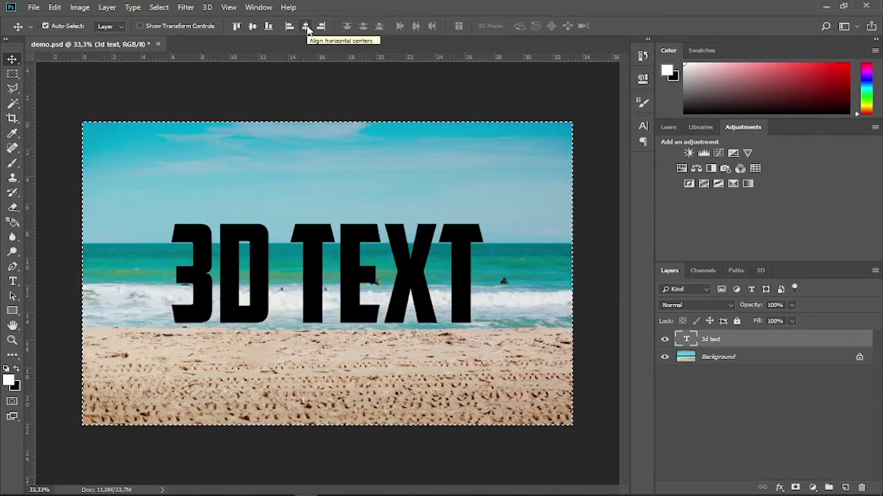
pyautogui.hotkey('ctrl', 'd')
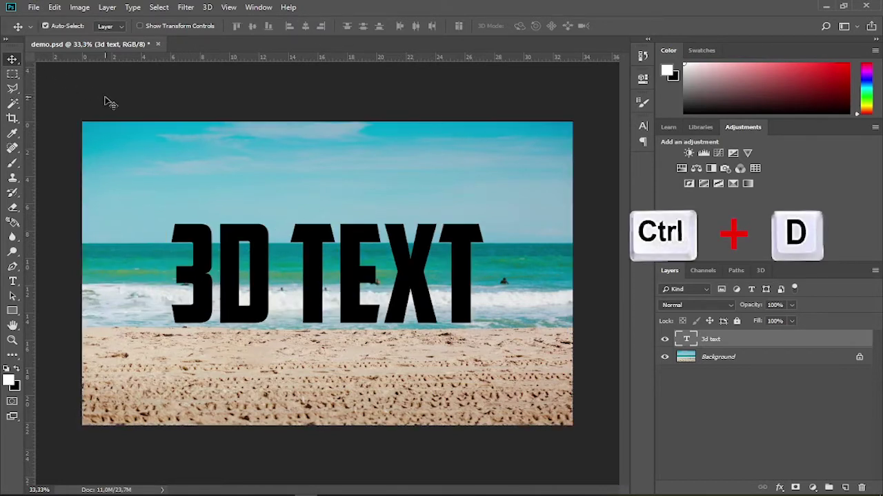
# Nudge the text down with three Shift+Down steps so it stands in the sand
pyautogui.hotkey('shift', 'Down')
pyautogui.hotkey('shift', 'Down')
pyautogui.hotkey('shift', 'Down')
pyautogui.hotkey('shift', 'Down')
pyautogui.hotkey('shift', 'Down')
pyautogui.hotkey('shift', 'Down')
pyautogui.hotkey('shift', 'Down')
pyautogui.hotkey('shift', 'Down')
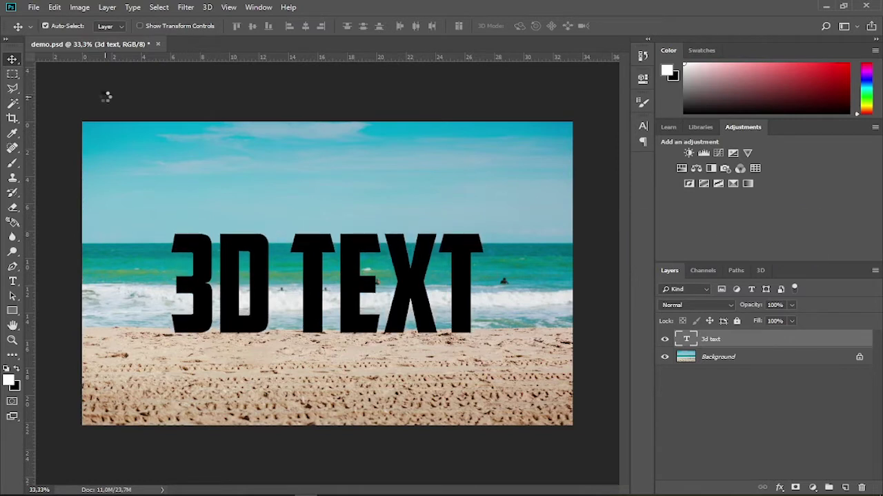
pyautogui.hotkey('shift', 'Down')
pyautogui.hotkey('shift', 'Down')
pyautogui.hotkey('shift', 'Down')
pyautogui.hotkey('shift', 'Down')
pyautogui.hotkey('shift', 'Down')
pyautogui.hotkey('shift', 'Down')
pyautogui.hotkey('shift', 'Down')
pyautogui.hotkey('shift', 'Down')
pyautogui.hotkey('shift', 'Down')
pyautogui.hotkey('shift', 'Down')
pyautogui.hotkey('shift', 'Down')
pyautogui.hotkey('shift', 'Down')
pyautogui.hotkey('shift', 'Down')
pyautogui.hotkey('shift', 'Down')
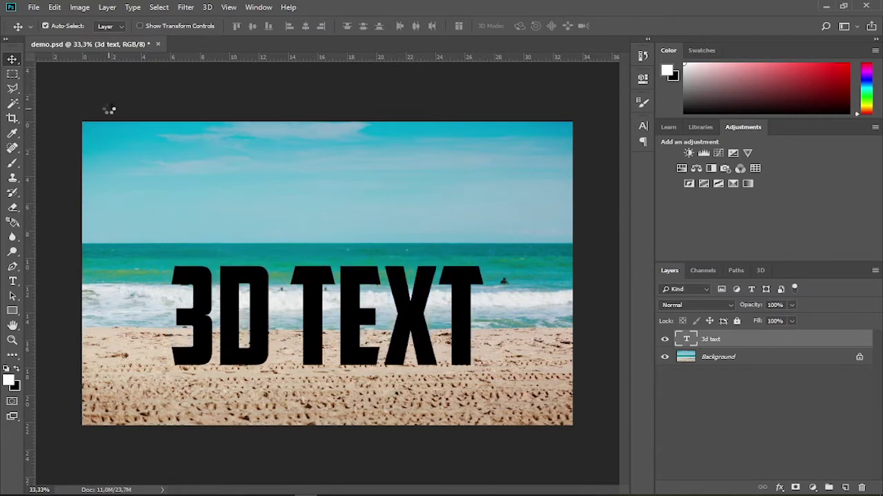
pyautogui.hotkey('shift', 'Down')
pyautogui.hotkey('shift', 'Down')
pyautogui.hotkey('shift', 'Down')
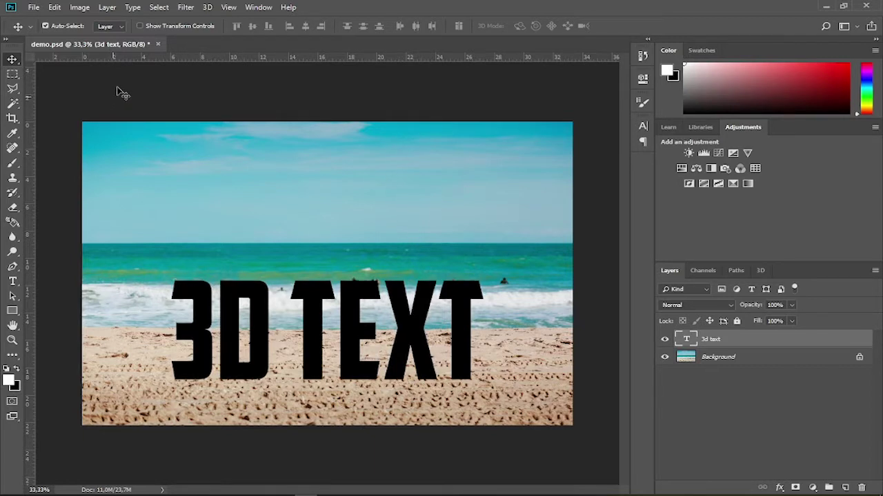
pyautogui.click(207, 8)
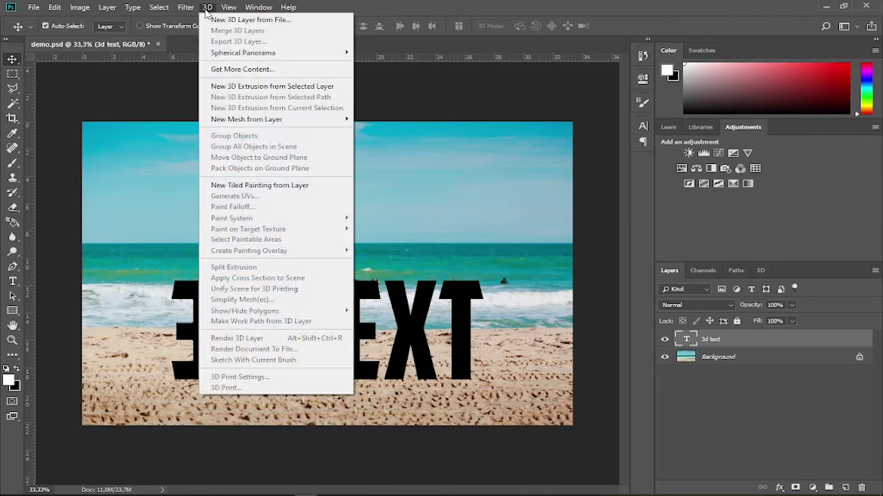
# Extrude the text layer into a 3D object in the 3D workspace and select the current view camera
pyautogui.click(238, 87)
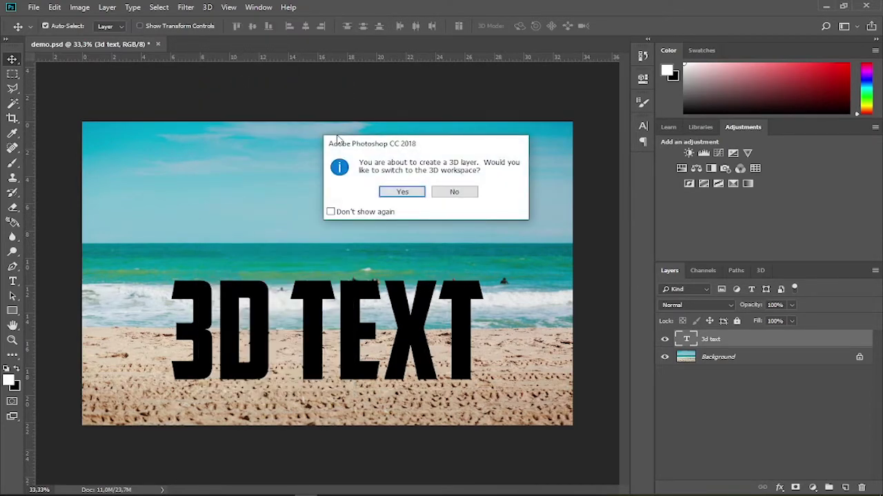
pyautogui.click(406, 191)
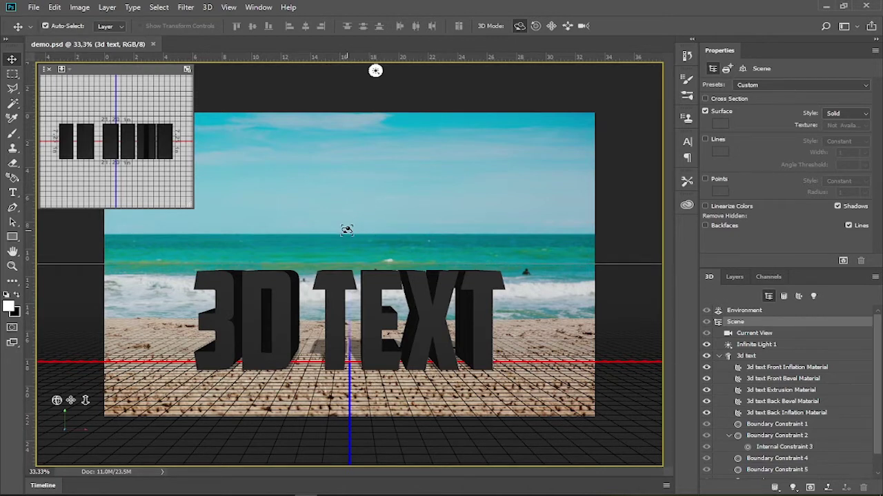
pyautogui.click(353, 192)
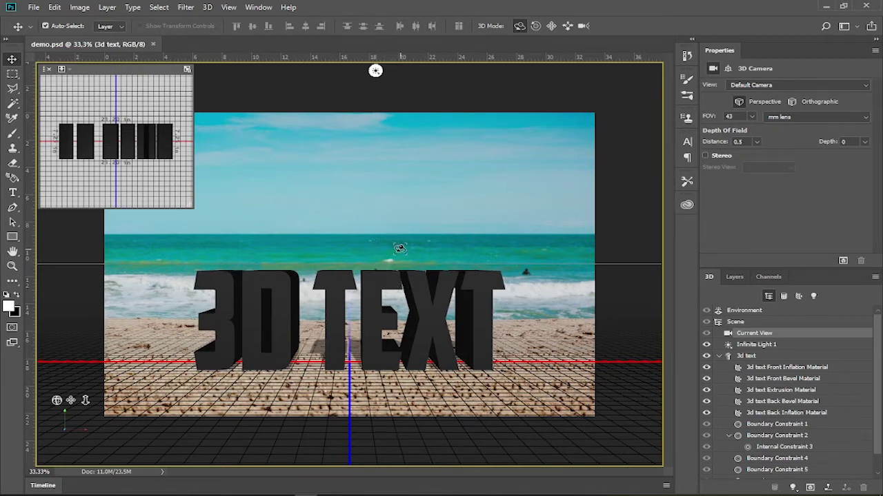
pyautogui.click(399, 248)
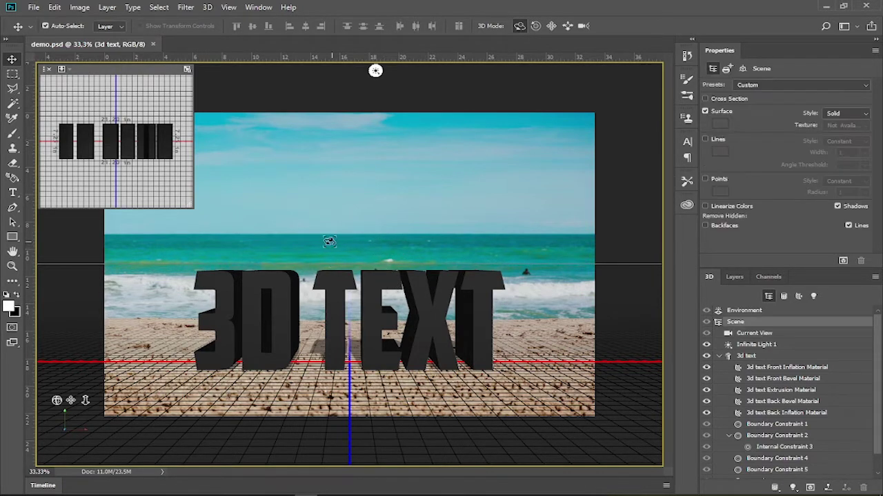
pyautogui.click(345, 257)
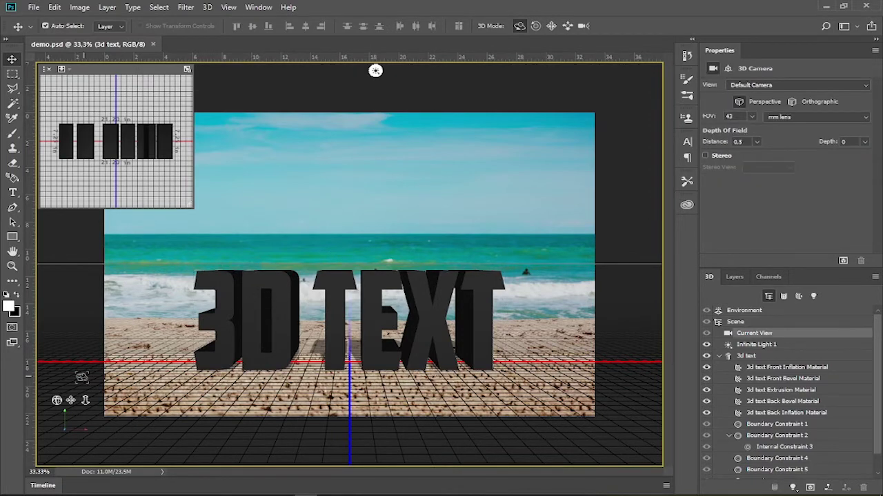
# Orbit and dolly the camera closer, then raise and slightly rotate the text mesh
pyautogui.moveTo(56, 400); pyautogui.dragTo(58, 402)
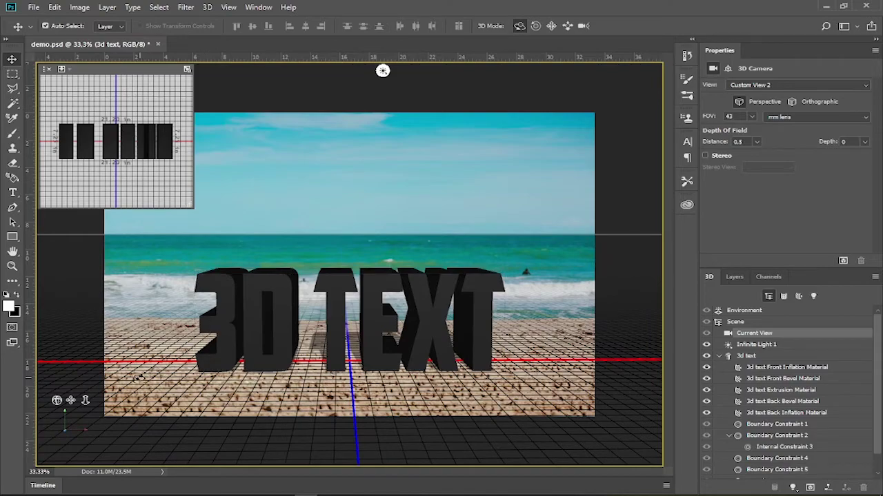
pyautogui.moveTo(86, 401)
pyautogui.mouseDown()
pyautogui.moveTo(86, 415)
pyautogui.moveTo(70, 411)
pyautogui.moveTo(86, 399)
pyautogui.mouseUp()
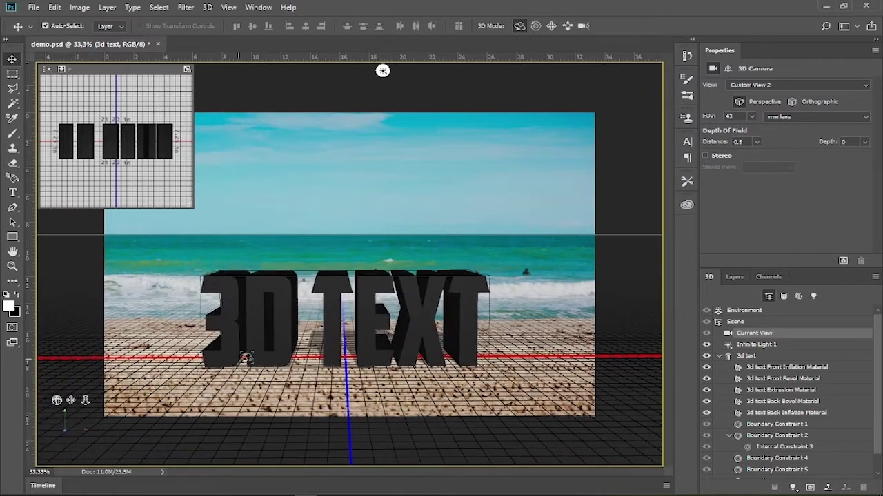
pyautogui.click(366, 318)
pyautogui.moveTo(366, 317); pyautogui.dragTo(376, 280)
pyautogui.moveTo(332, 308); pyautogui.dragTo(380, 291)
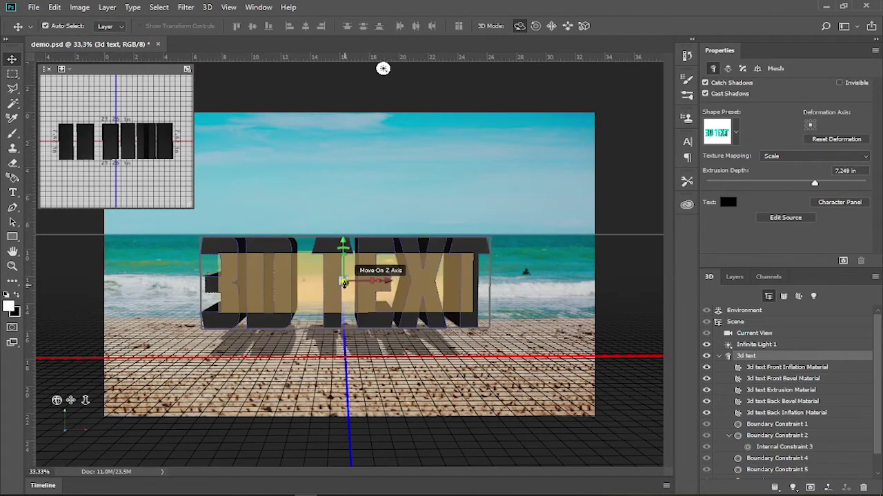
# Drop the 3D text mesh onto the ground plane with Move To Ground, then select Infinite Light 1
pyautogui.moveTo(350, 241); pyautogui.dragTo(344, 267)
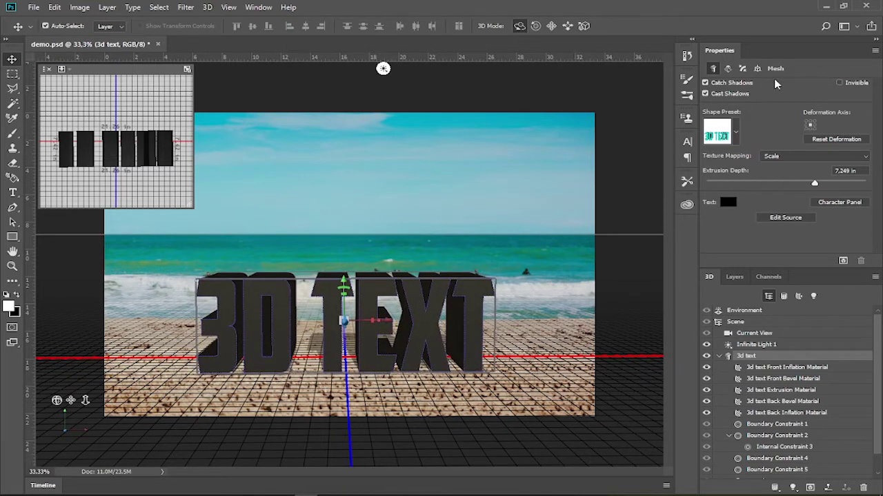
pyautogui.click(757, 69)
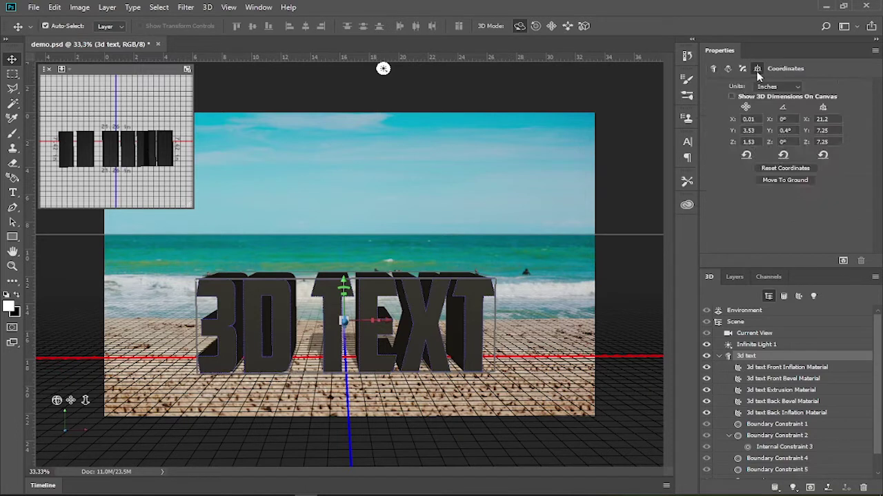
pyautogui.click(780, 181)
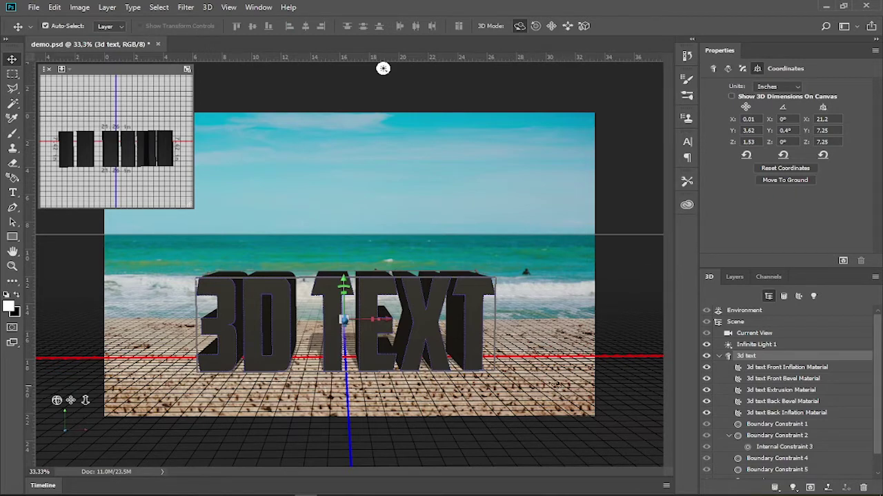
pyautogui.click(13, 73)
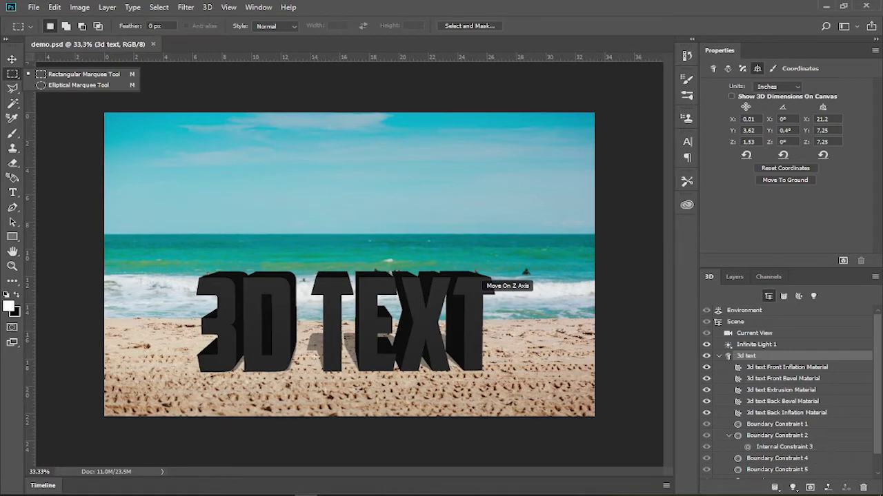
pyautogui.click(751, 345)
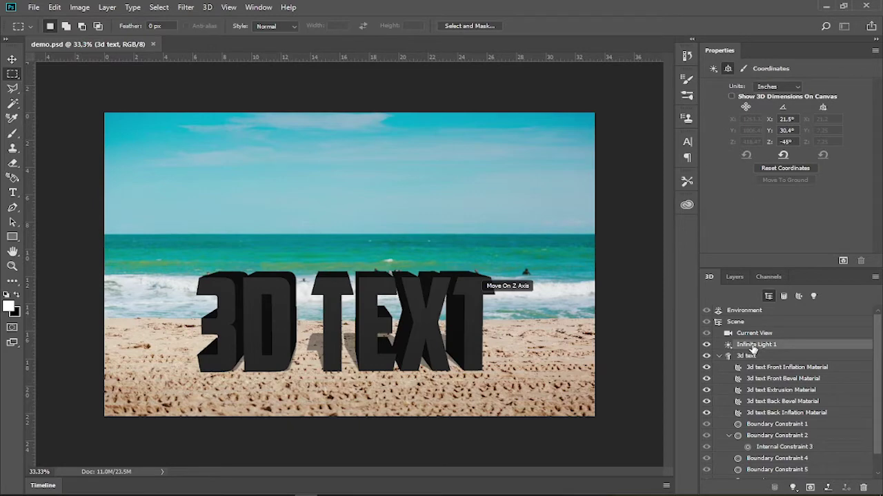
pyautogui.click(13, 60)
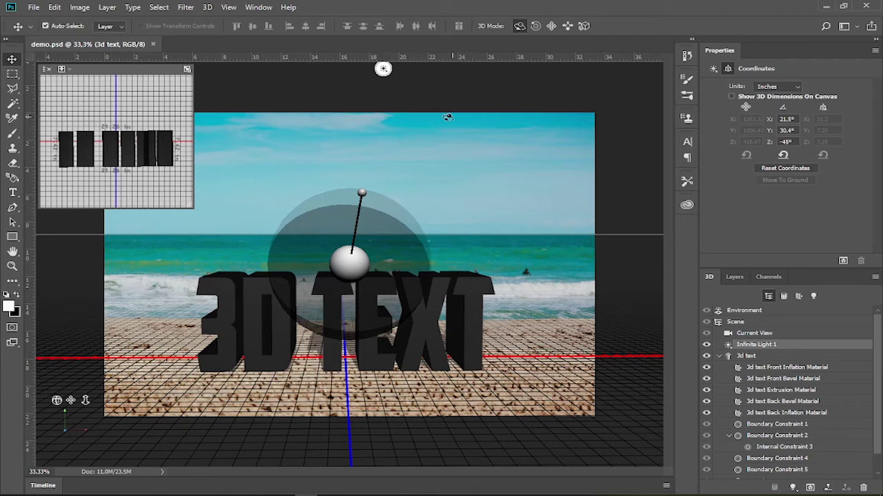
# Aim the infinite light down onto the text and give it a beige colour sampled from the sand
pyautogui.moveTo(363, 191)
pyautogui.mouseDown()
pyautogui.moveTo(350, 142)
pyautogui.moveTo(333, 130)
pyautogui.moveTo(368, 133)
pyautogui.moveTo(342, 118)
pyautogui.moveTo(356, 127)
pyautogui.moveTo(360, 117)
pyautogui.moveTo(351, 148)
pyautogui.mouseUp()
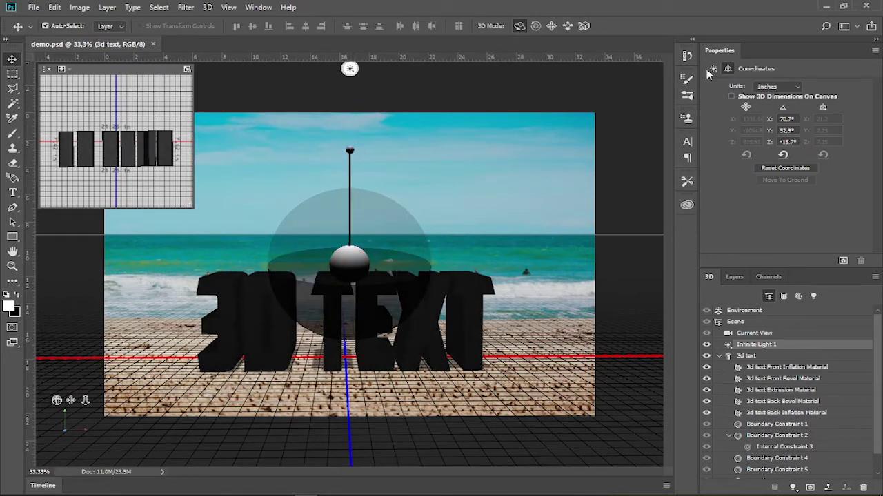
pyautogui.click(713, 68)
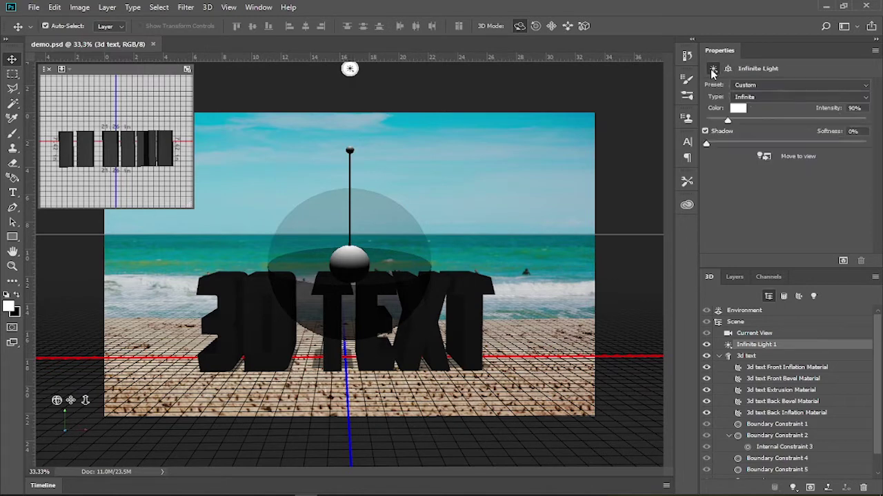
pyautogui.click(735, 110)
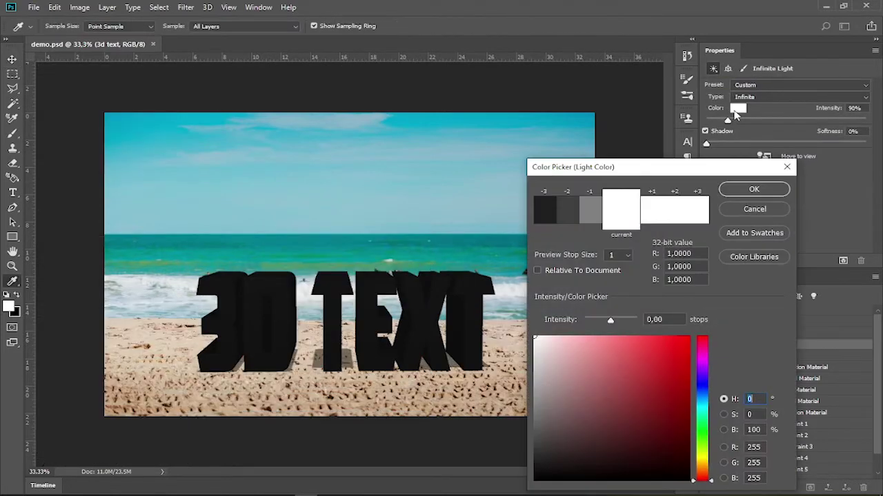
pyautogui.click(320, 337)
pyautogui.click(174, 348)
pyautogui.click(184, 339)
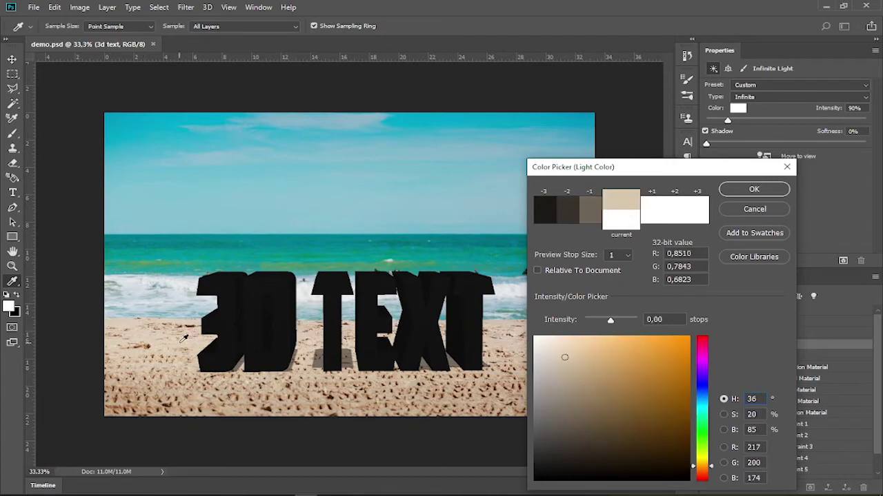
pyautogui.click(508, 336)
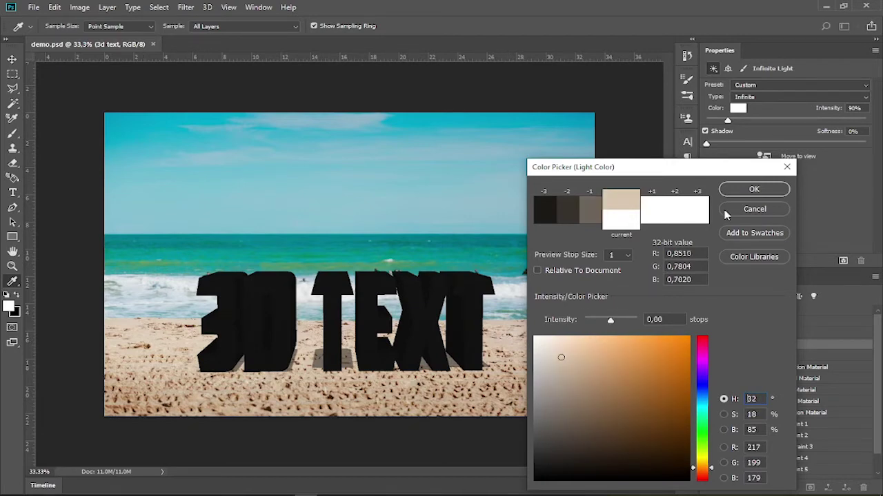
pyautogui.click(754, 192)
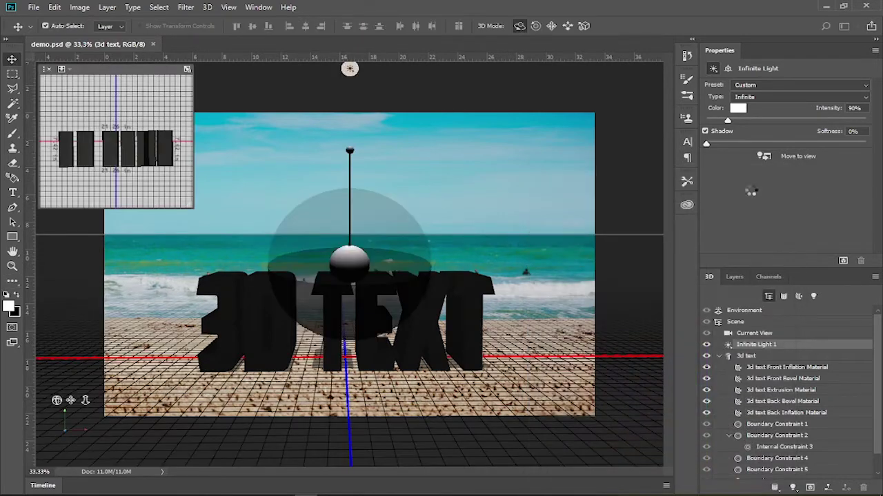
# Enable the light's shadows with softness of about 22%
pyautogui.click(705, 131)
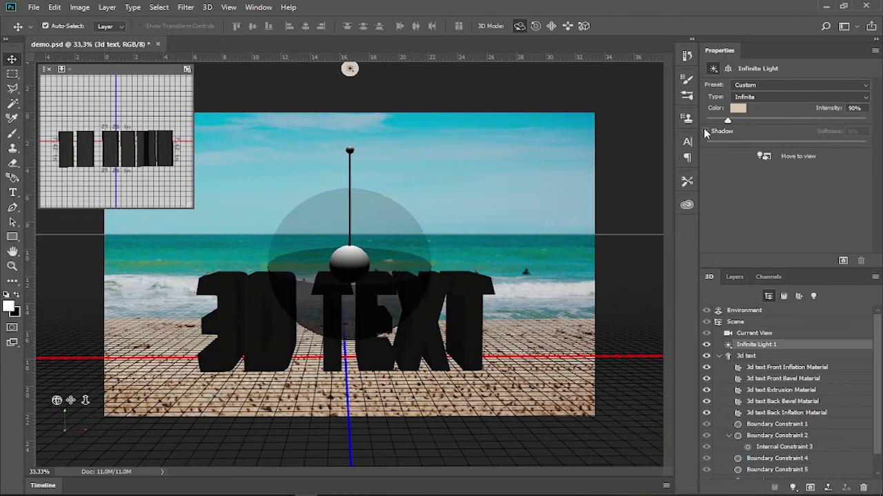
pyautogui.click(705, 131)
pyautogui.moveTo(707, 143); pyautogui.dragTo(734, 146)
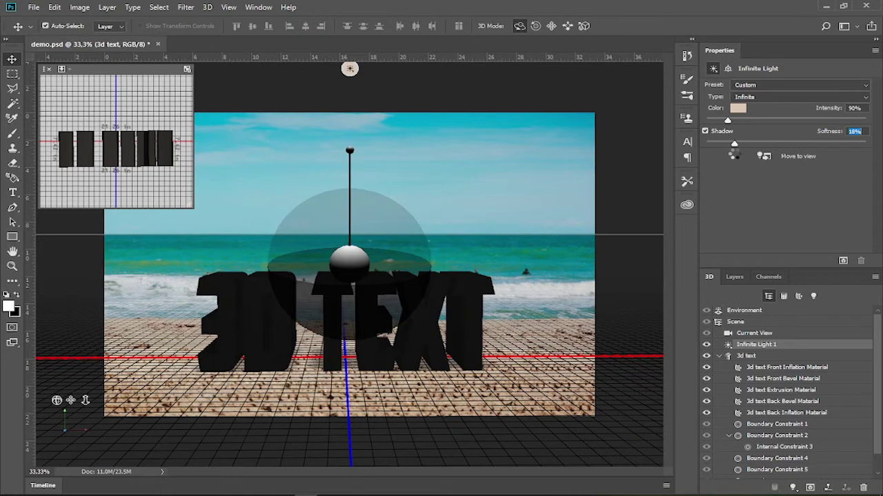
pyautogui.moveTo(733, 153)
pyautogui.mouseDown()
pyautogui.moveTo(746, 156)
pyautogui.moveTo(738, 153)
pyautogui.mouseUp()
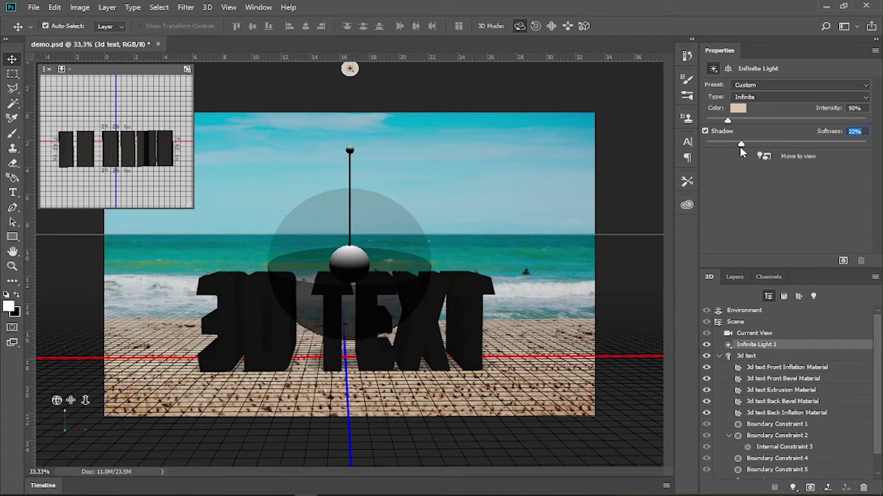
# Apply the Bevel With Contour preset to the 3d text mesh and deepen its extrusion to 7.745 in
pyautogui.click(738, 358)
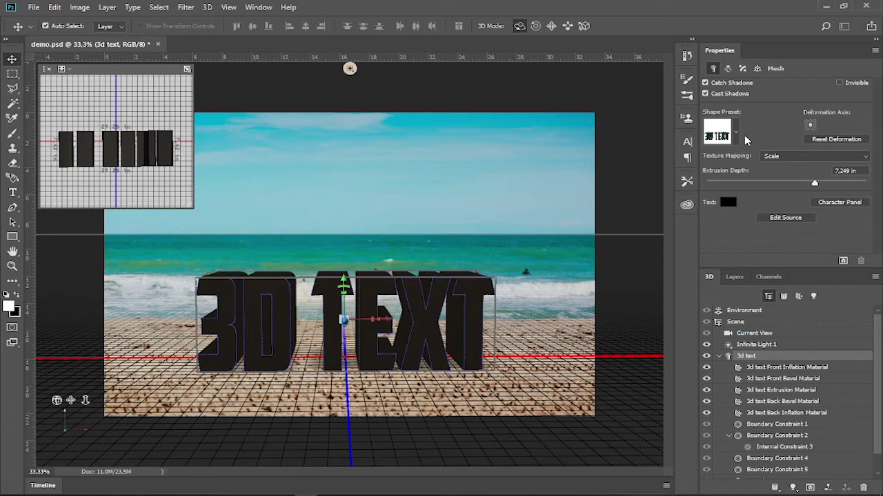
pyautogui.click(736, 132)
pyautogui.click(666, 181)
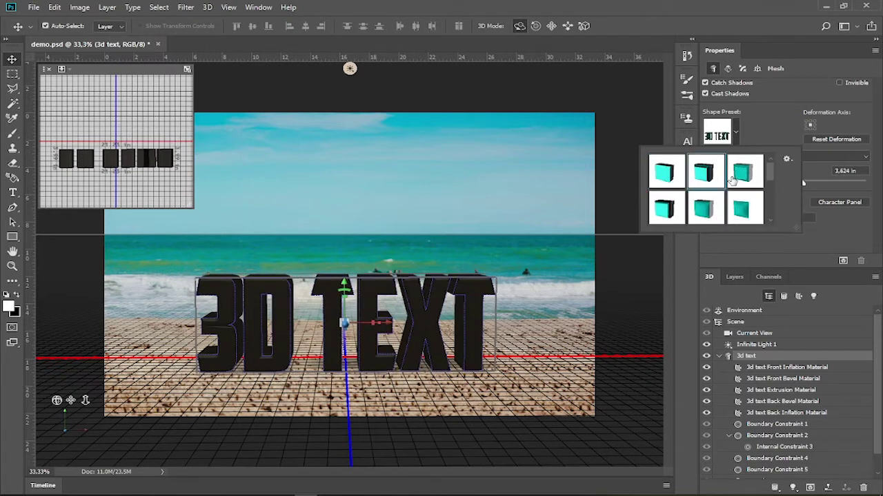
pyautogui.click(825, 140)
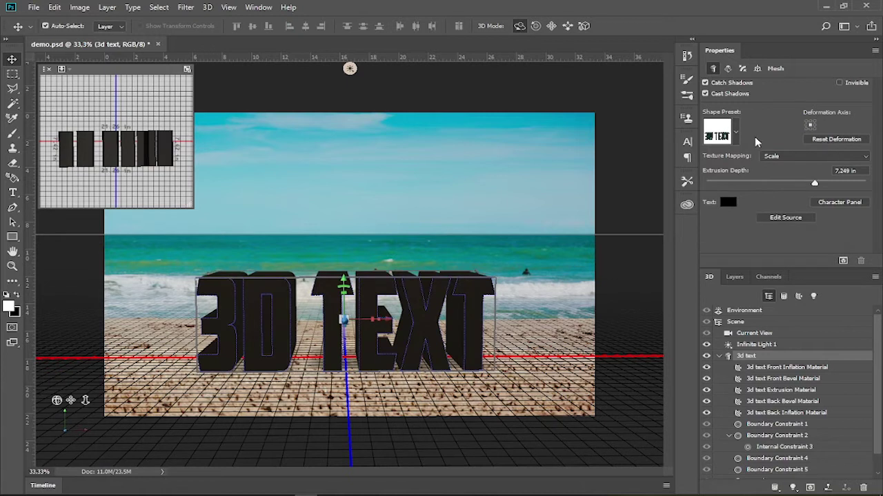
pyautogui.click(736, 135)
pyautogui.click(674, 216)
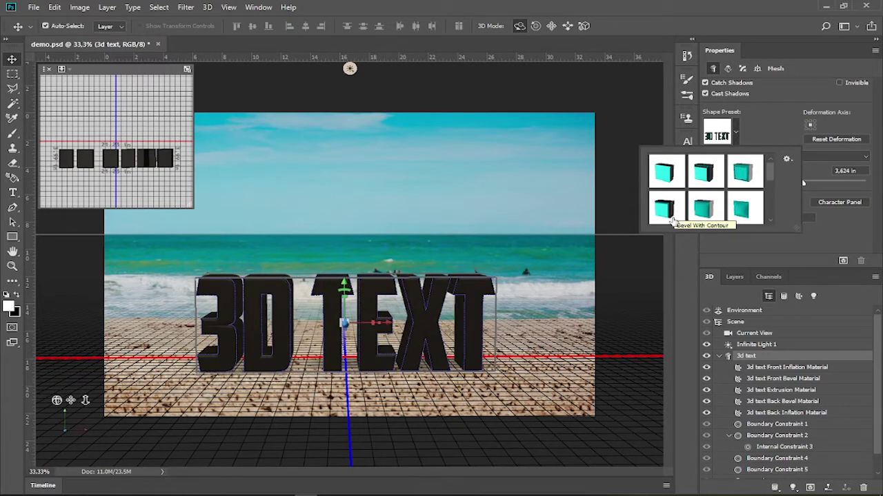
pyautogui.click(758, 130)
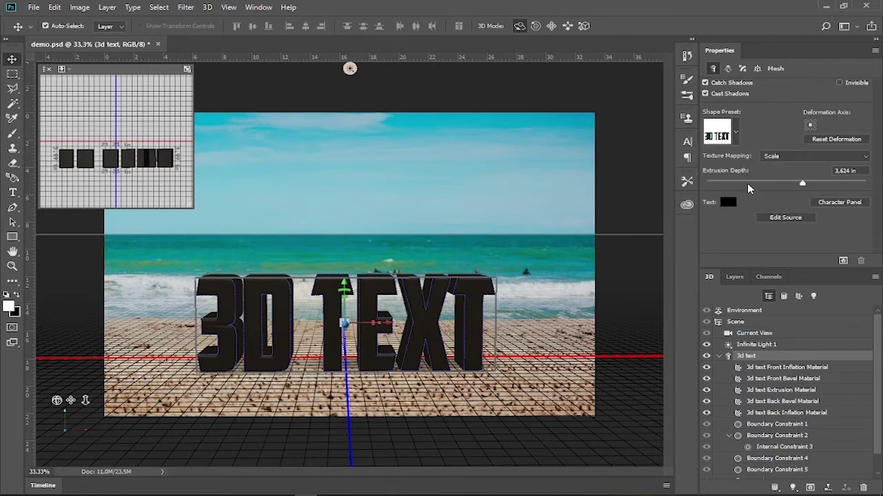
pyautogui.moveTo(802, 183)
pyautogui.mouseDown()
pyautogui.moveTo(838, 183)
pyautogui.moveTo(817, 182)
pyautogui.mouseUp()
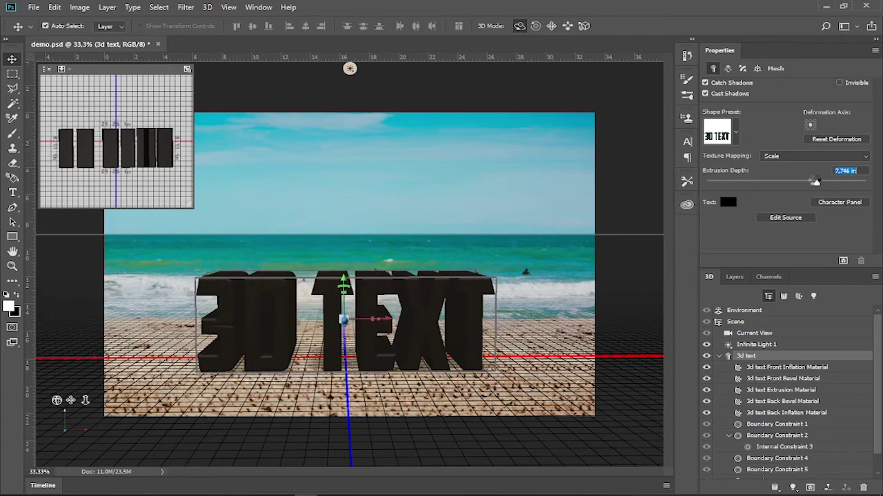
pyautogui.click(729, 202)
# Recolour the 3D text from black to a pale blue-grey sampled from the beach photo
pyautogui.moveTo(588, 373); pyautogui.dragTo(554, 334)
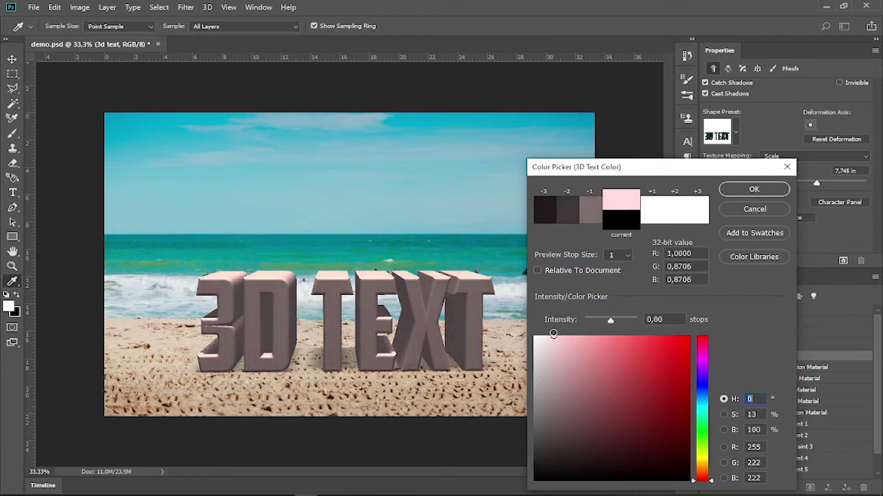
pyautogui.click(500, 344)
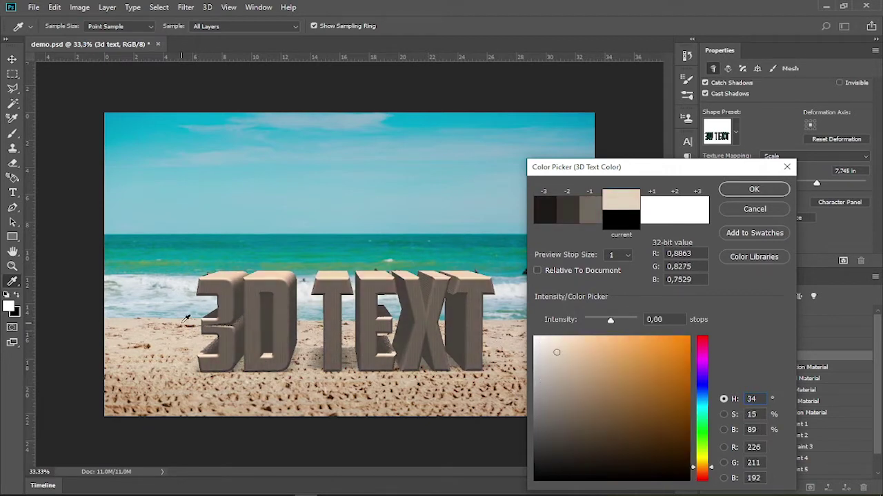
pyautogui.click(166, 278)
pyautogui.click(144, 320)
pyautogui.click(172, 274)
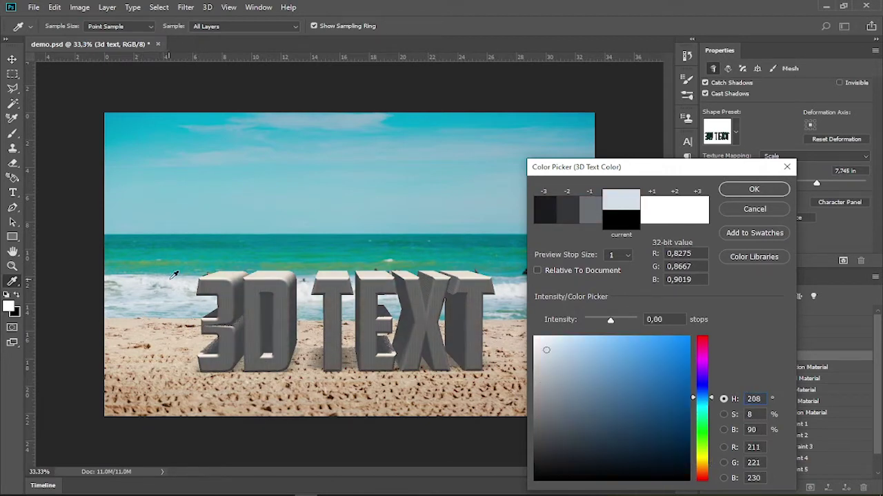
pyautogui.click(195, 278)
pyautogui.click(746, 193)
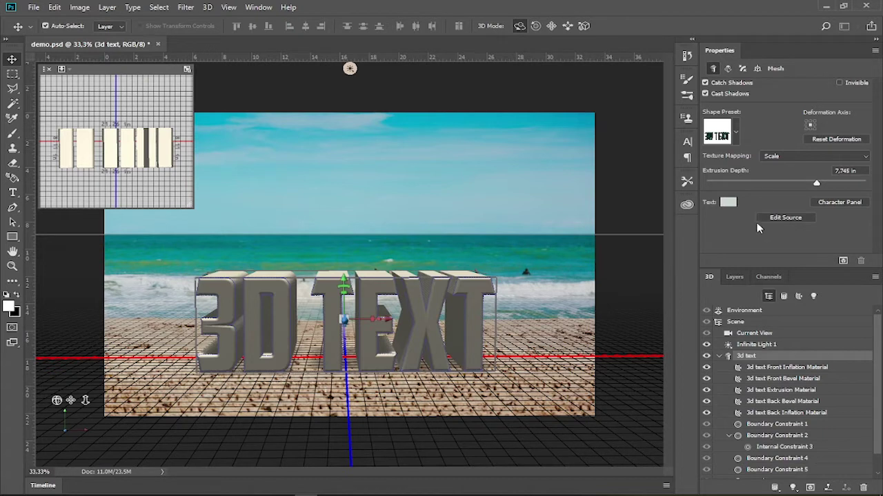
pyautogui.click(765, 369)
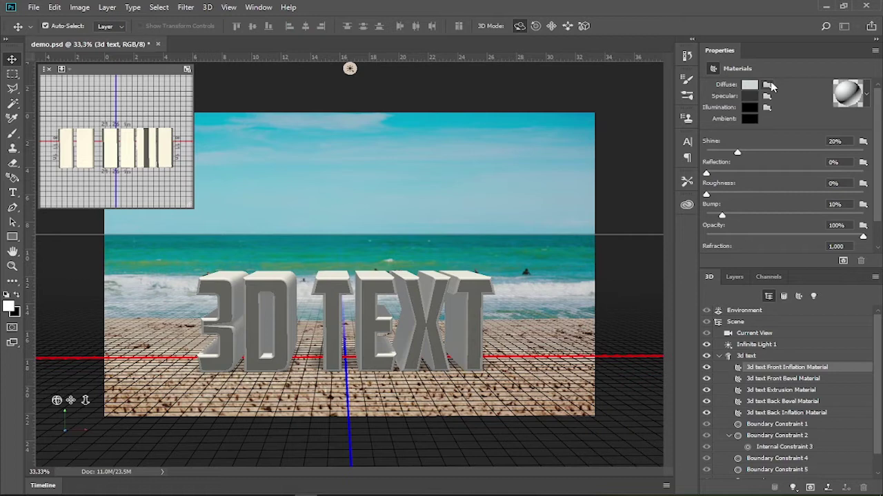
# Texture the front inflation material with the cracked-stone photo, using 20% reflection and 17% bump
pyautogui.click(768, 85)
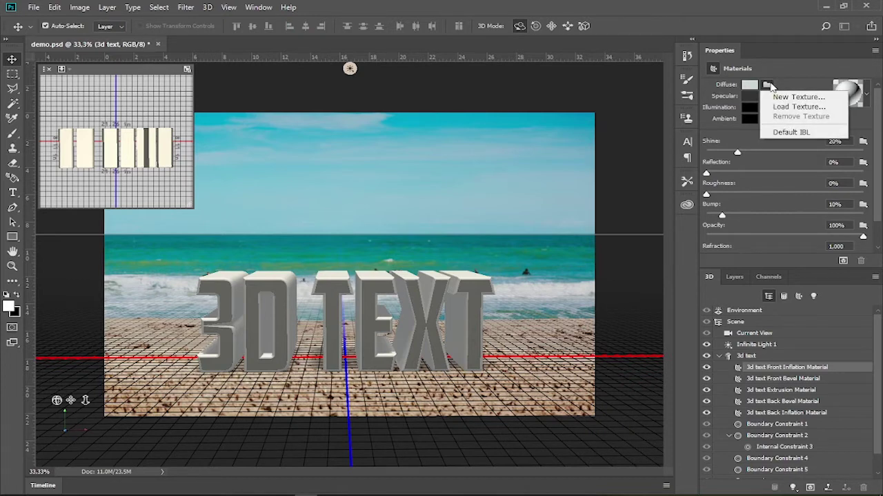
pyautogui.click(789, 107)
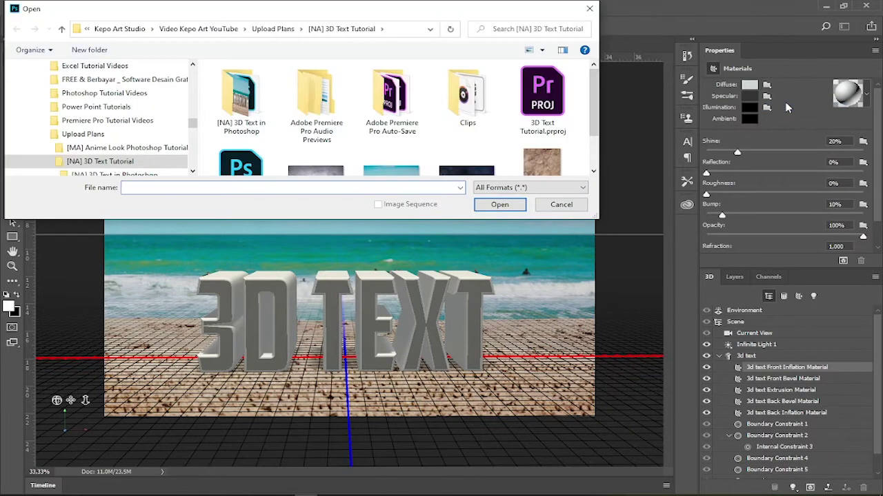
pyautogui.scroll(-1, 545, 131)
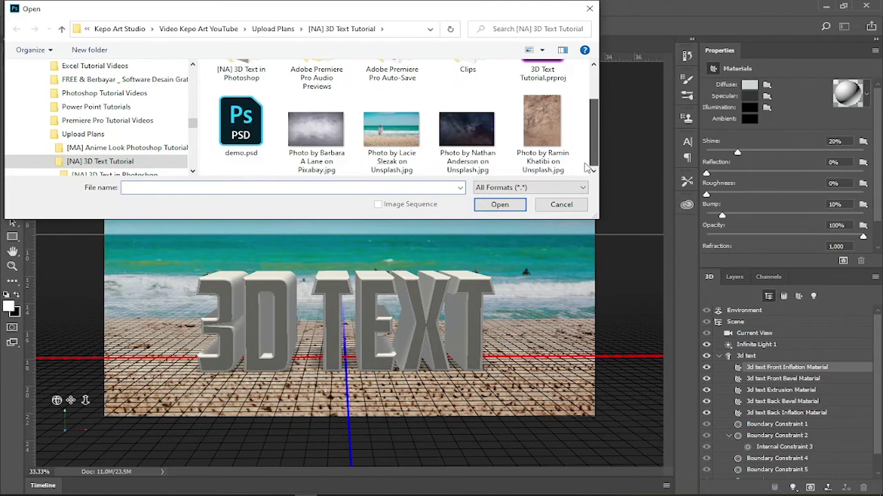
pyautogui.click(545, 129)
pyautogui.click(500, 205)
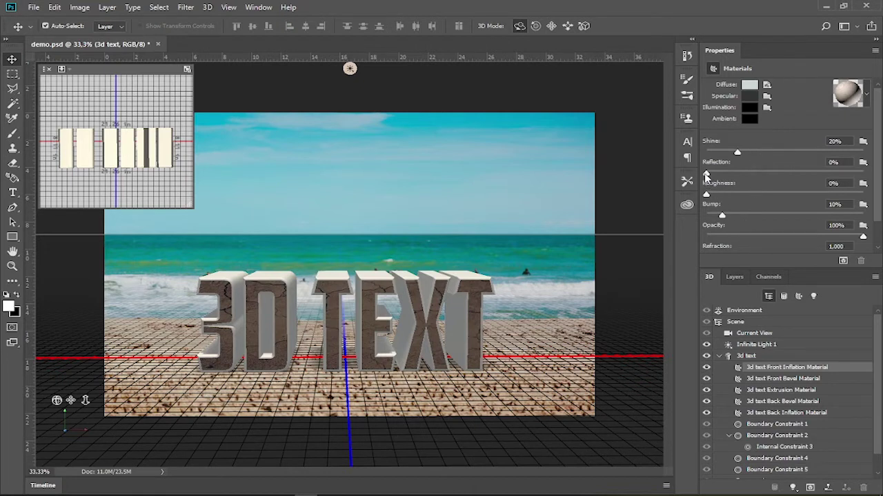
pyautogui.moveTo(706, 173); pyautogui.dragTo(764, 196)
pyautogui.moveTo(721, 217); pyautogui.dragTo(734, 215)
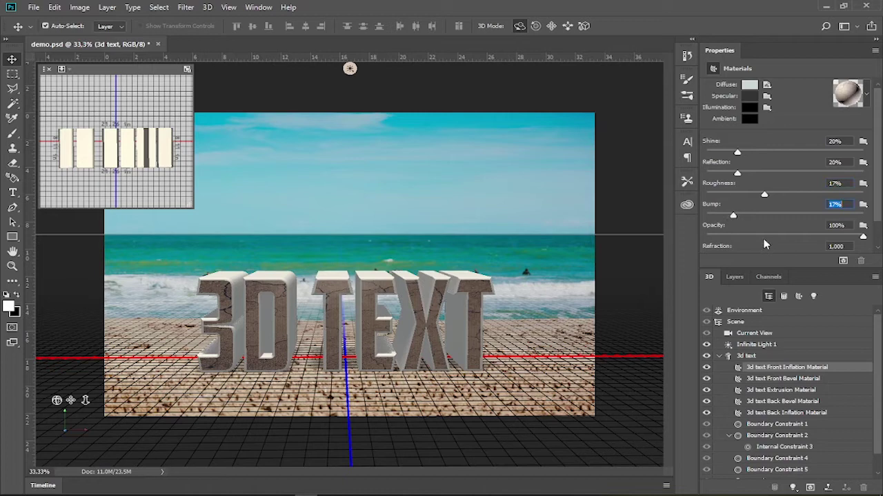
# Load the same cracked-stone photo as the front bevel material's diffuse texture
pyautogui.click(763, 379)
pyautogui.click(766, 84)
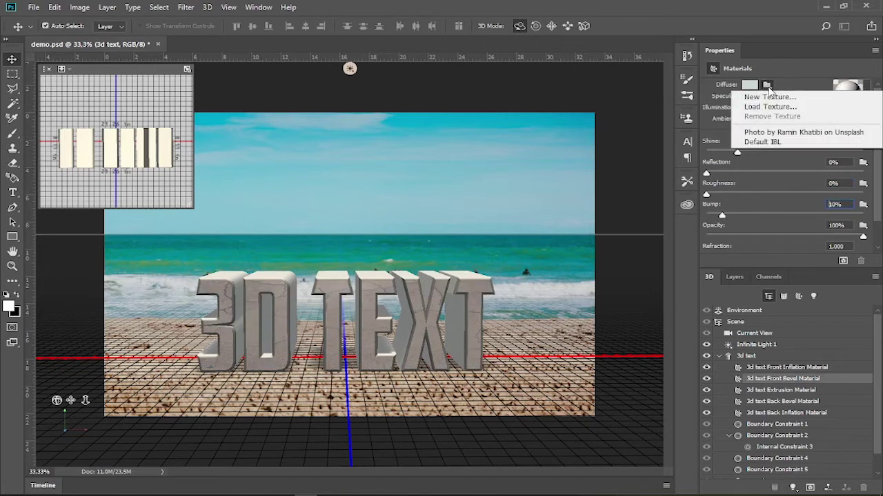
pyautogui.click(770, 107)
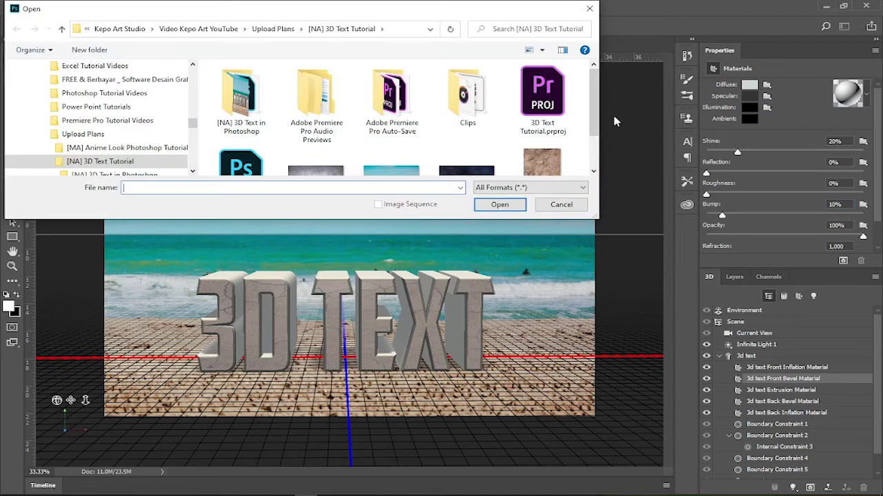
pyautogui.doubleClick(546, 160)
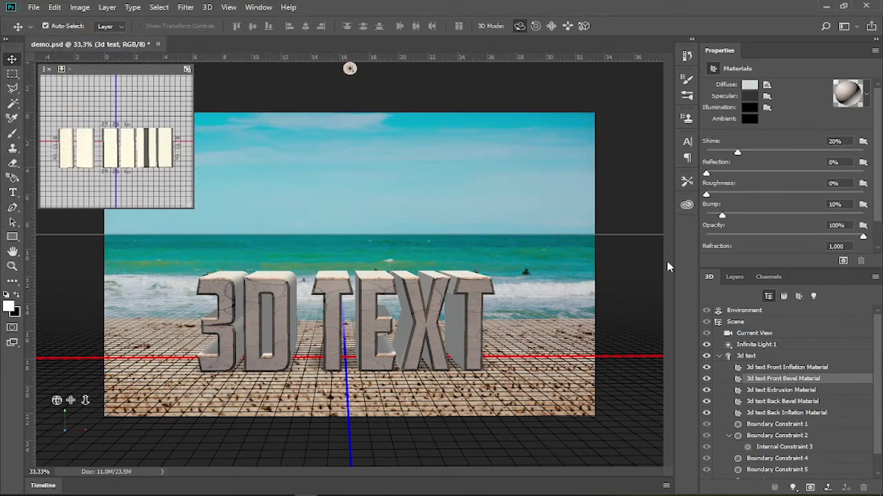
pyautogui.click(770, 390)
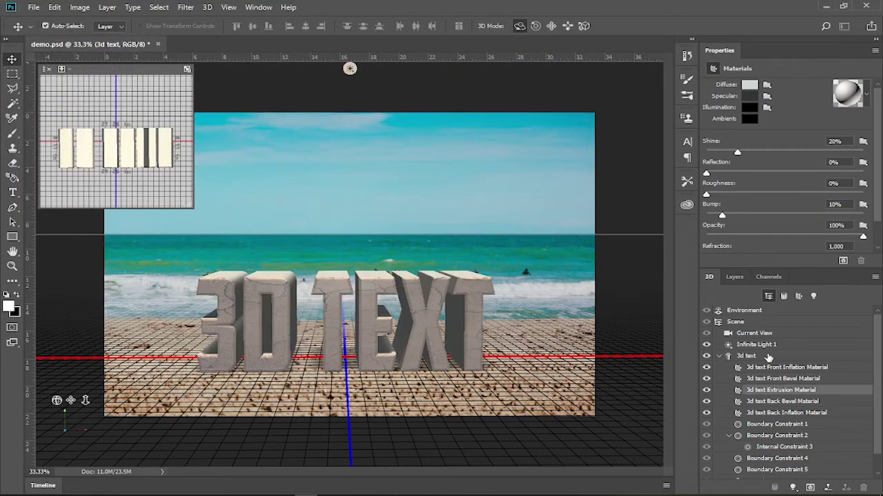
# Load the stone photo onto the extrusion material with 10% reflection, 14% roughness and 15% bump
pyautogui.click(767, 85)
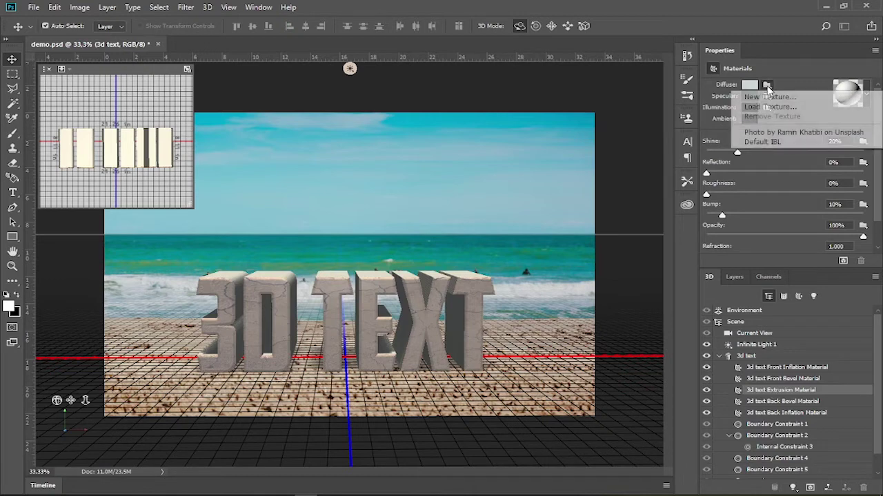
pyautogui.click(768, 107)
pyautogui.doubleClick(551, 158)
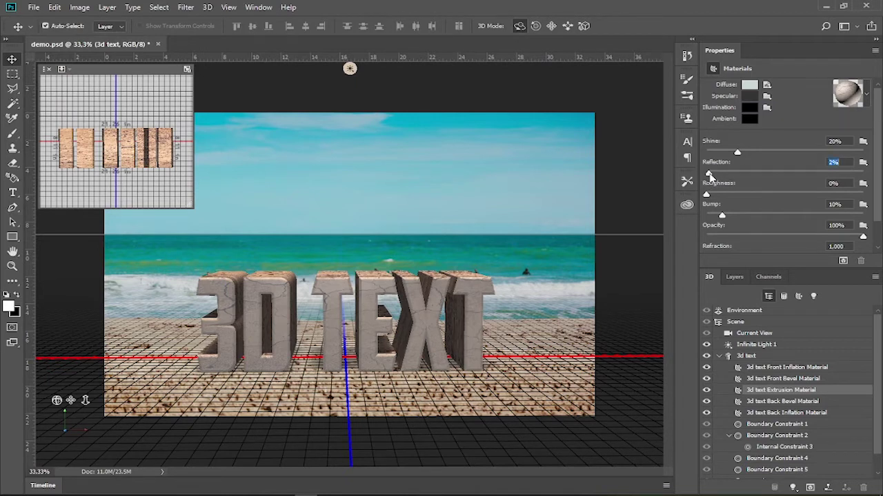
pyautogui.moveTo(706, 172); pyautogui.dragTo(760, 194)
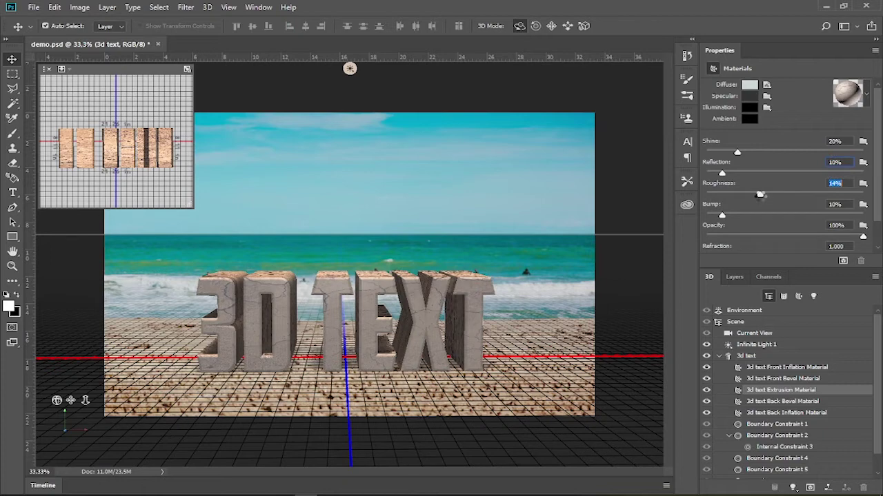
pyautogui.moveTo(722, 215); pyautogui.dragTo(727, 216)
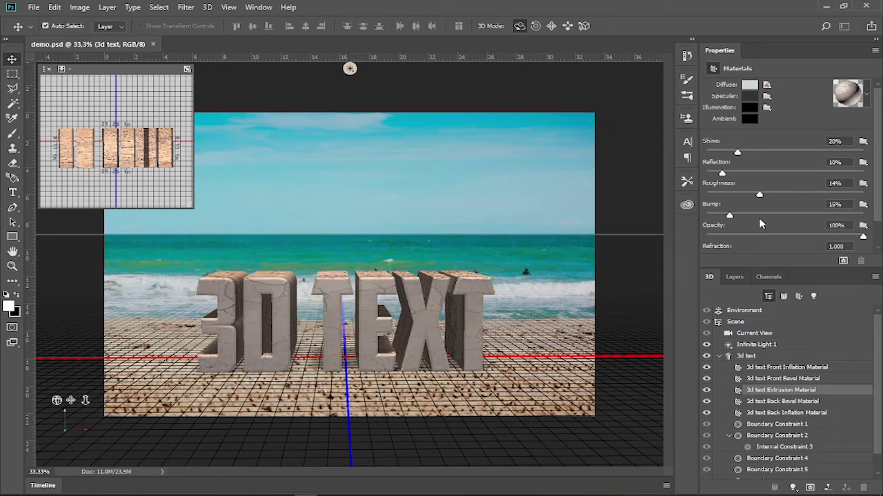
pyautogui.moveTo(759, 197); pyautogui.dragTo(790, 196)
pyautogui.click(777, 379)
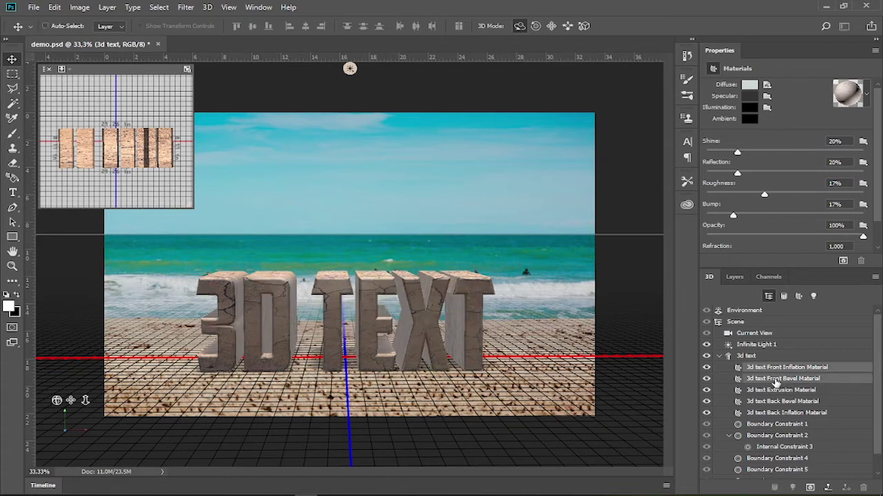
# Raise the front bevel's roughness to 25% and show the scene's environment lighting settings
pyautogui.moveTo(765, 197); pyautogui.dragTo(778, 198)
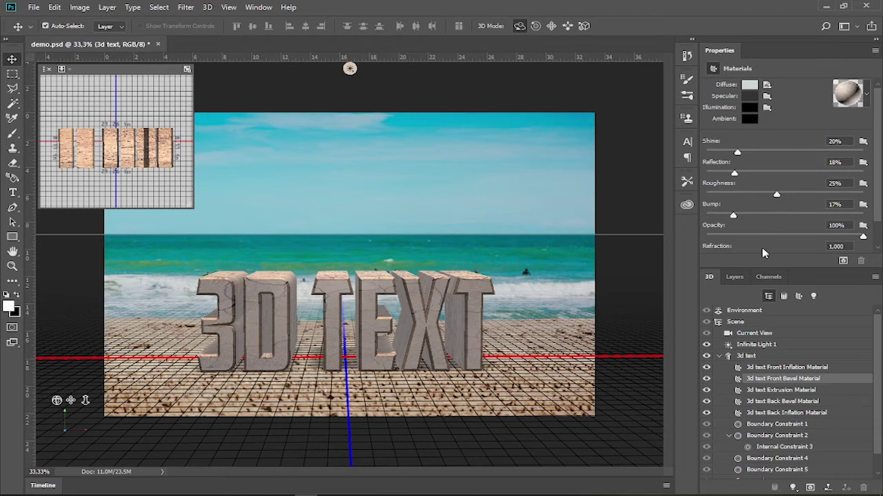
pyautogui.click(758, 312)
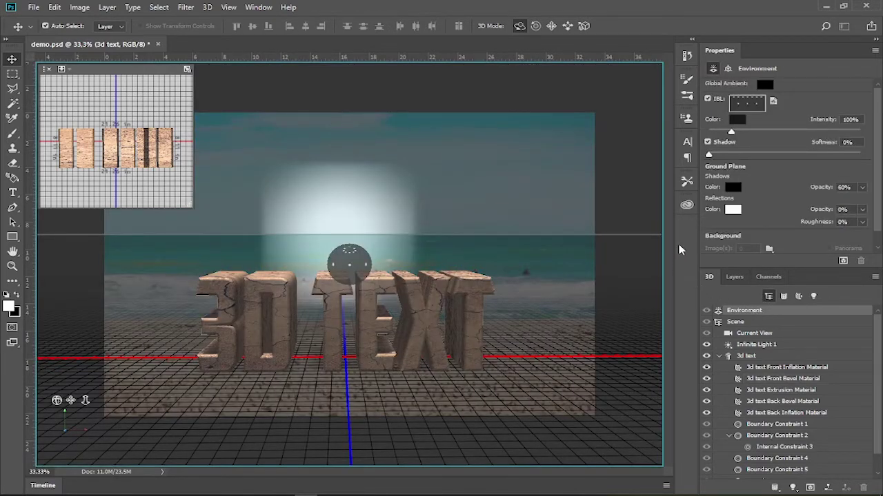
# Set the environment light colour to near-white R231 G235 B236, sampled from the breaking waves
pyautogui.click(737, 123)
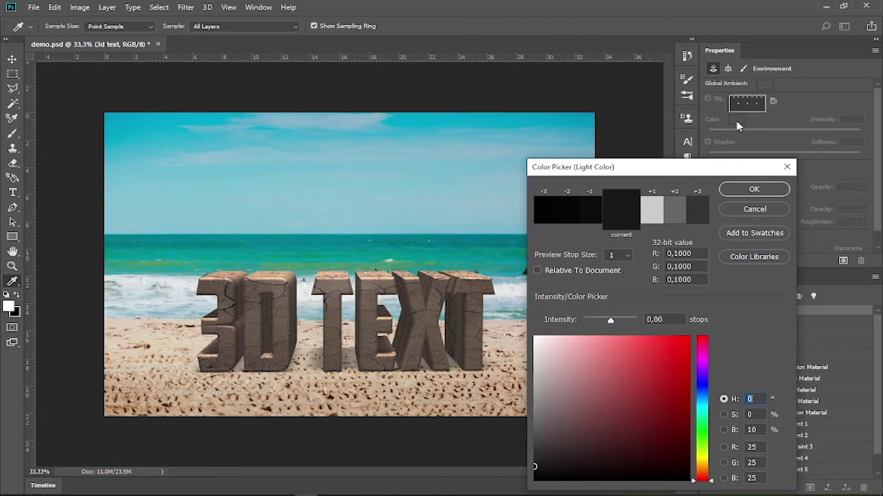
pyautogui.click(175, 292)
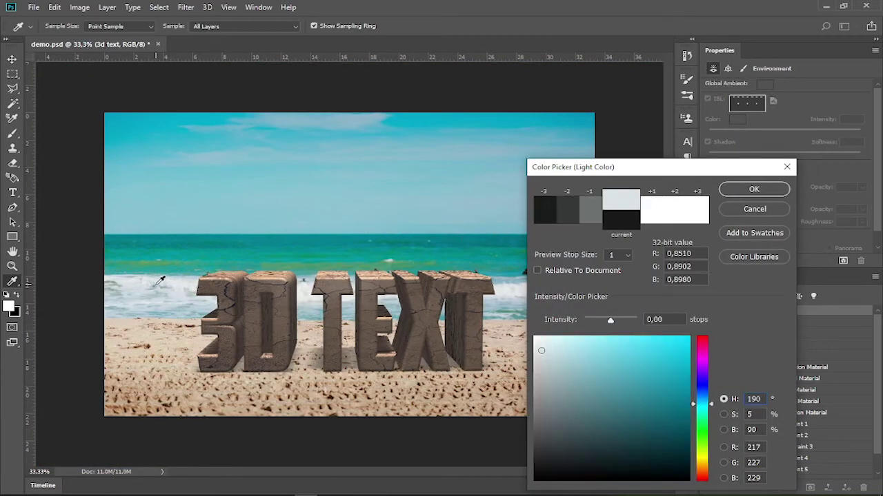
pyautogui.click(161, 280)
pyautogui.click(183, 289)
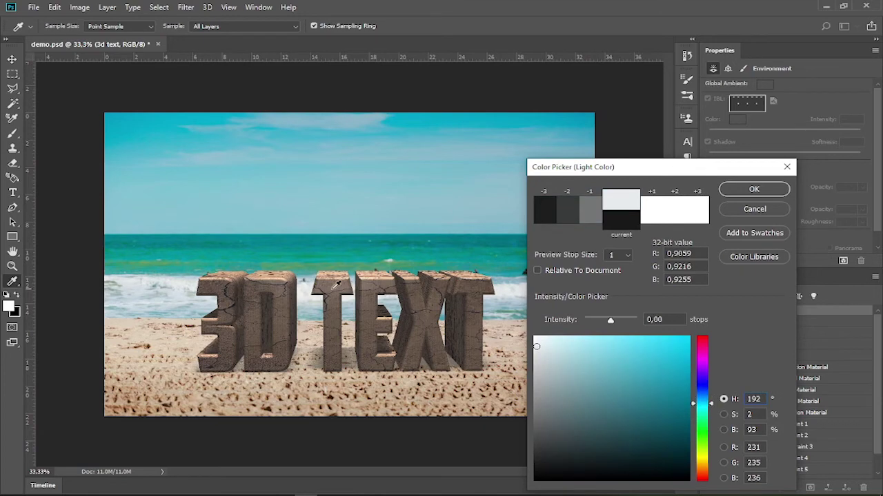
pyautogui.click(753, 191)
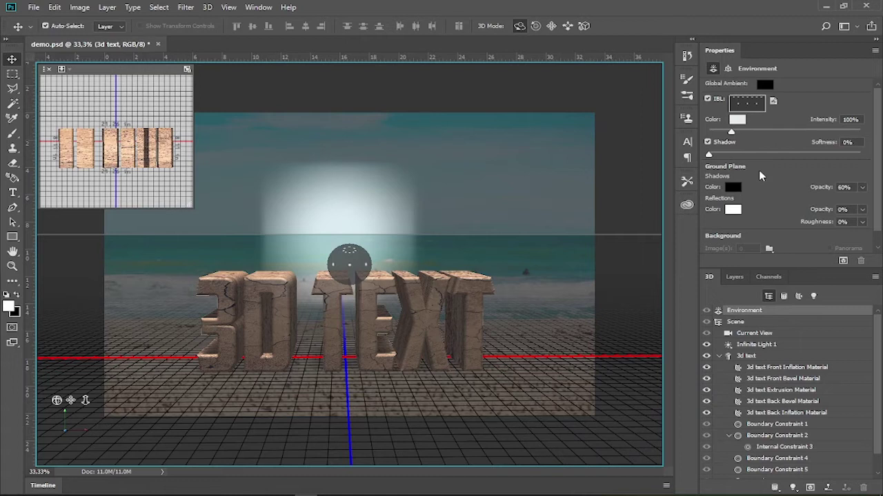
pyautogui.click(773, 101)
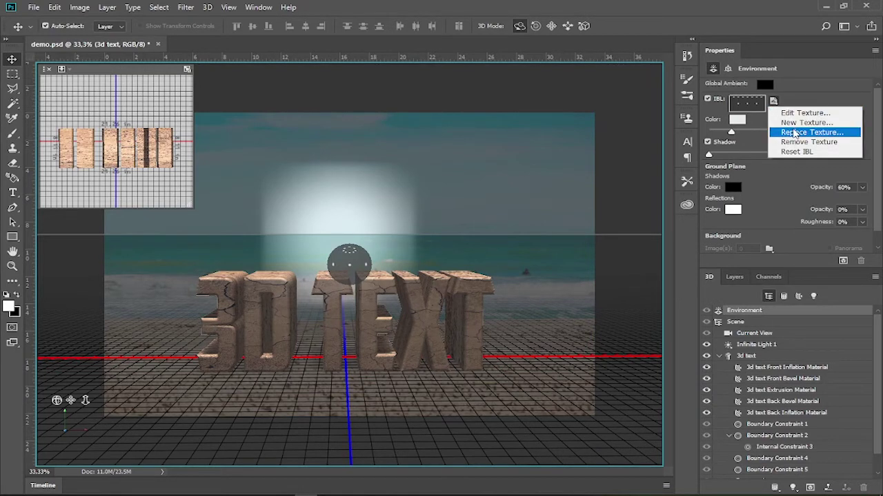
# Replace the environment texture with the dark speckled sky photo and rotate it across the scene
pyautogui.click(794, 131)
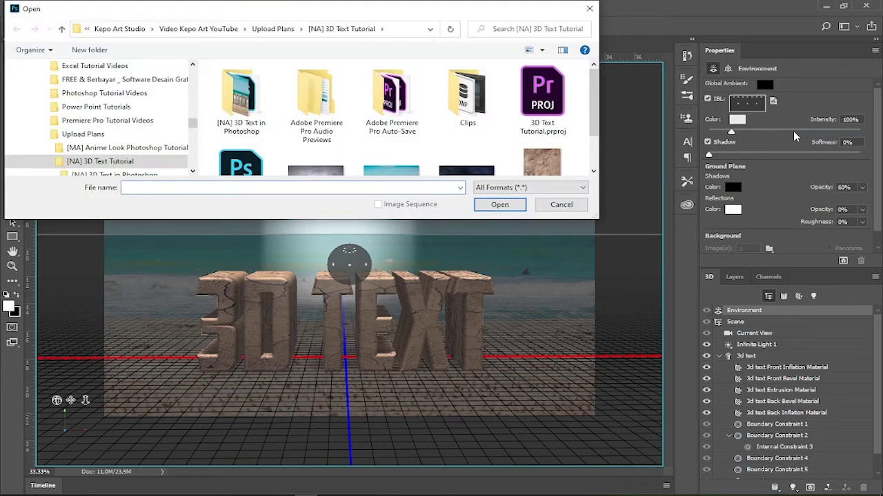
pyautogui.scroll(-2, 585, 155)
pyautogui.click(467, 135)
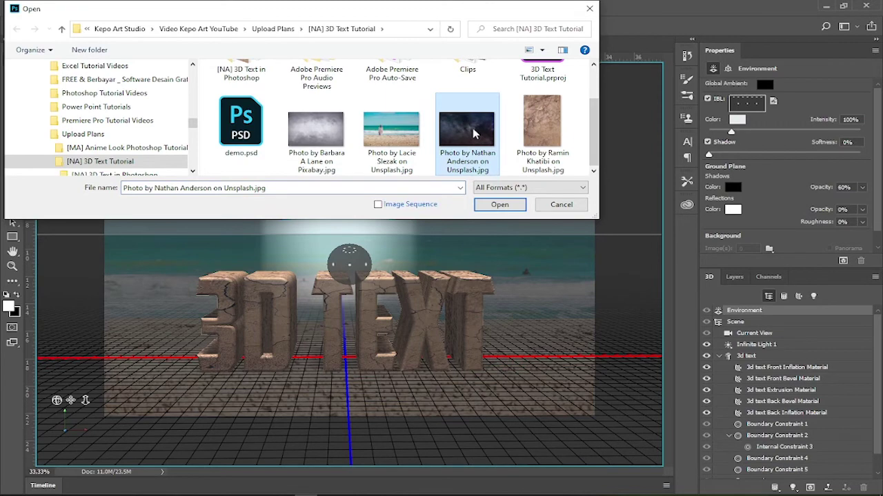
pyautogui.click(503, 208)
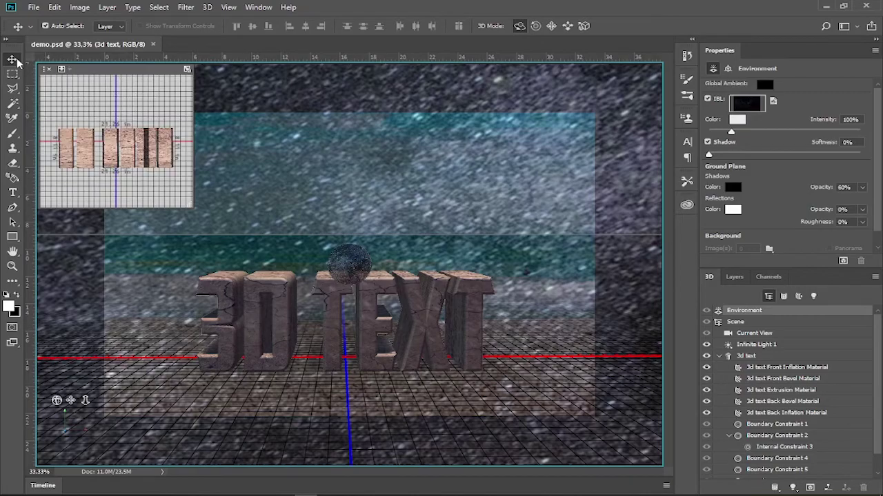
pyautogui.moveTo(343, 262); pyautogui.dragTo(335, 274)
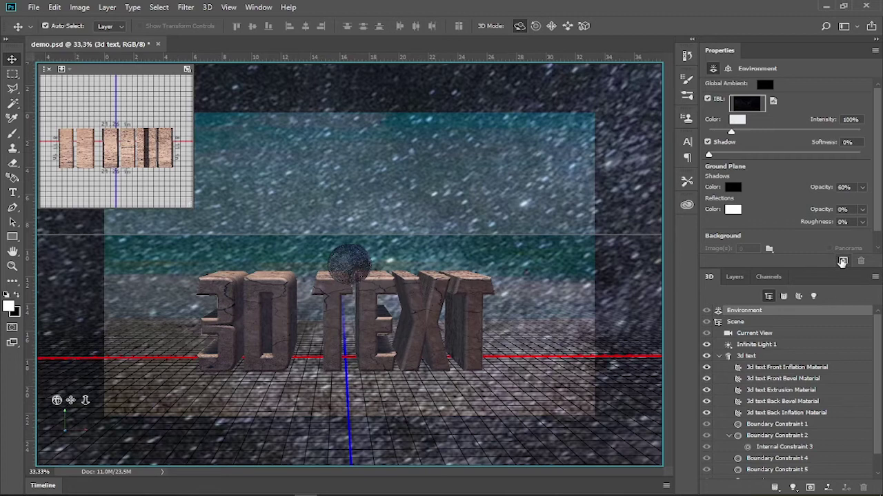
pyautogui.click(842, 262)
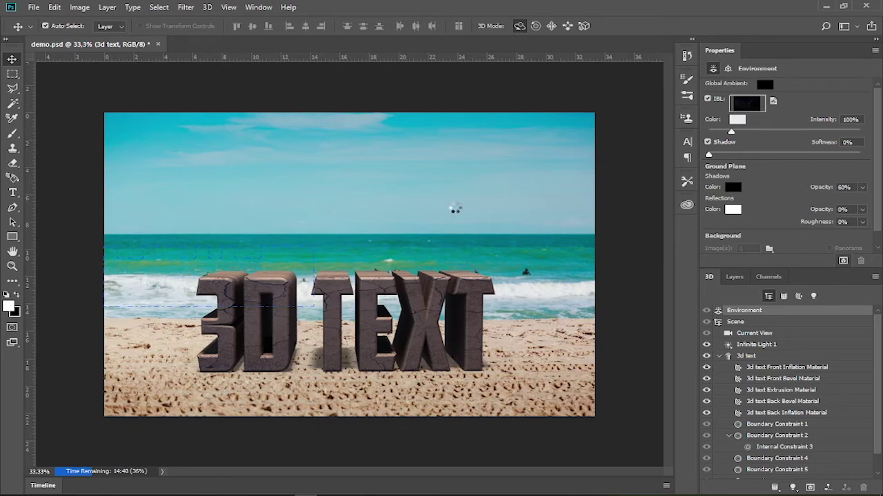
pyautogui.press('Escape')
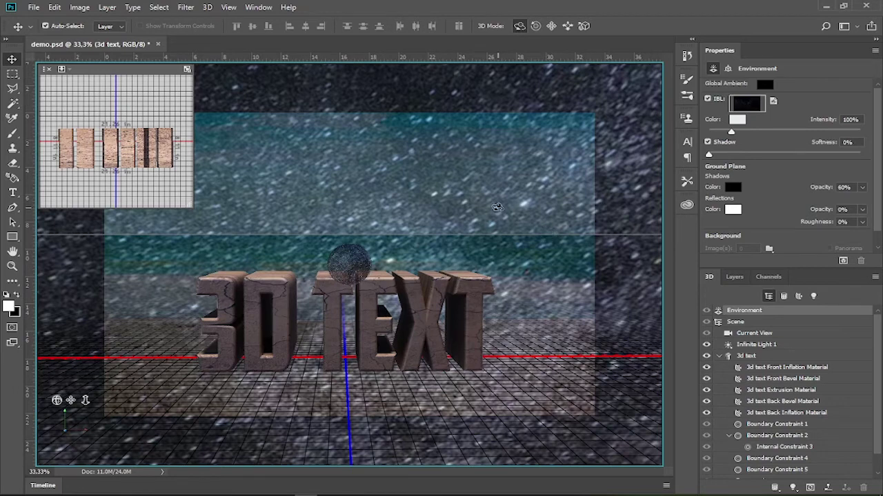
# Remove the environment light texture and switch to the Rectangular Marquee to hide 3D guides
pyautogui.click(773, 100)
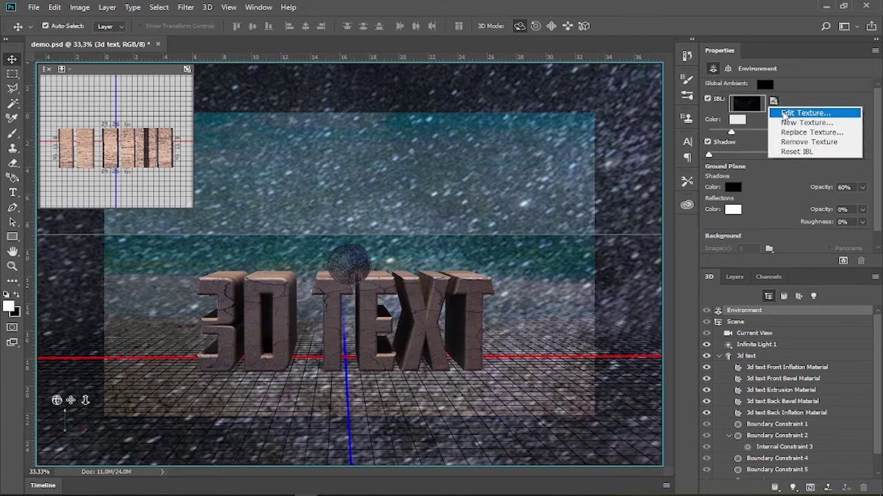
pyautogui.click(793, 141)
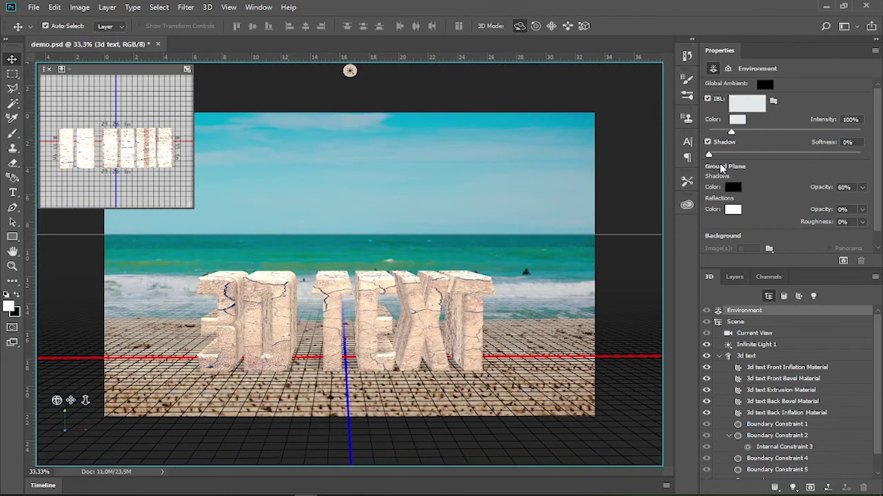
pyautogui.click(12, 74)
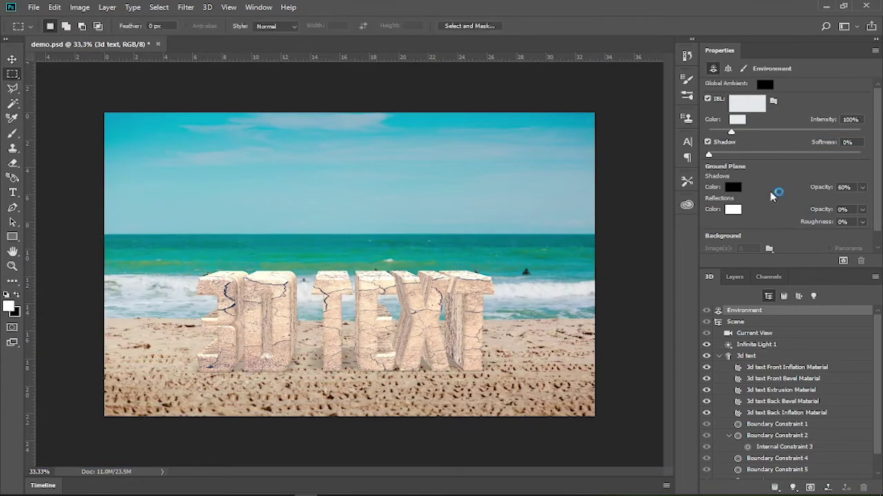
# Lower the environment light intensity to 64% and render the cracked-stone text scene
pyautogui.moveTo(730, 131)
pyautogui.mouseDown()
pyautogui.moveTo(741, 132)
pyautogui.moveTo(710, 132)
pyautogui.moveTo(724, 135)
pyautogui.mouseUp()
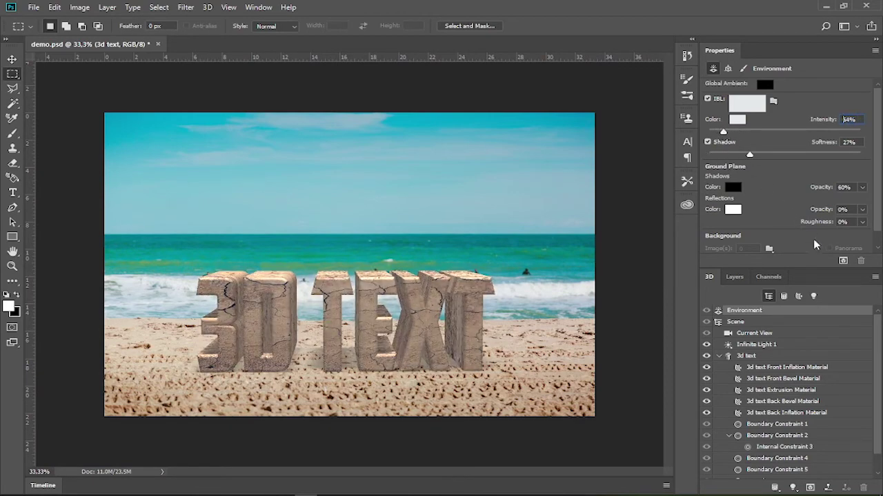
pyautogui.click(841, 262)
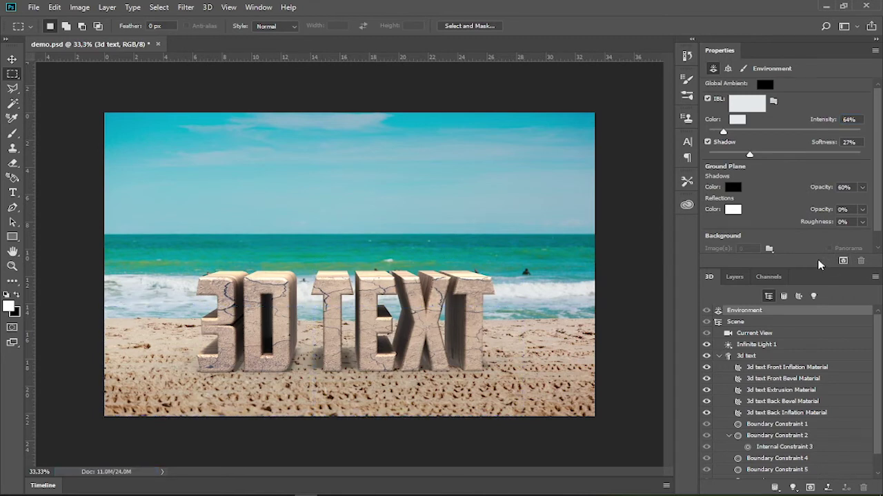
pyautogui.click(859, 28)
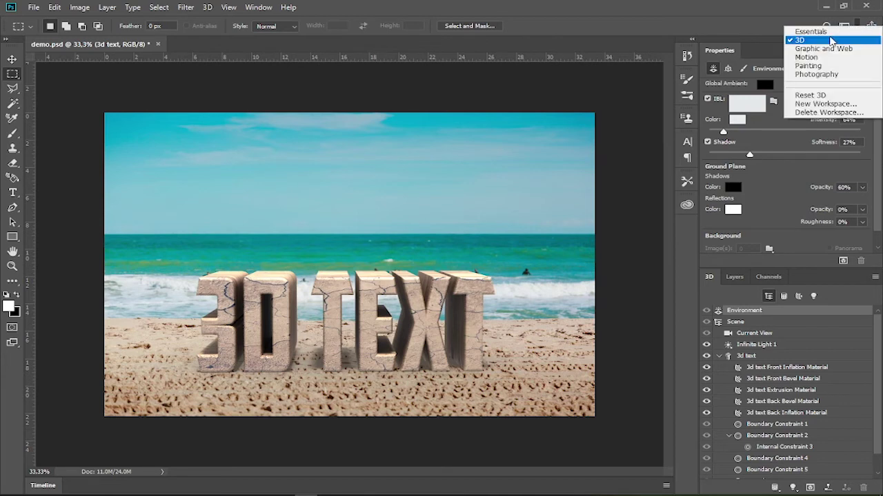
# Switch to the Essentials workspace and add a Levels adjustment set to 15, 0.84, 242
pyautogui.click(826, 38)
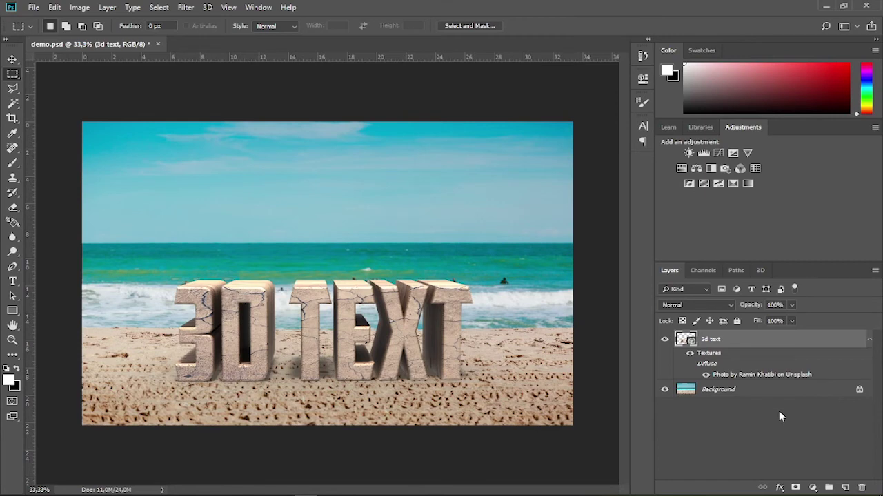
pyautogui.click(814, 488)
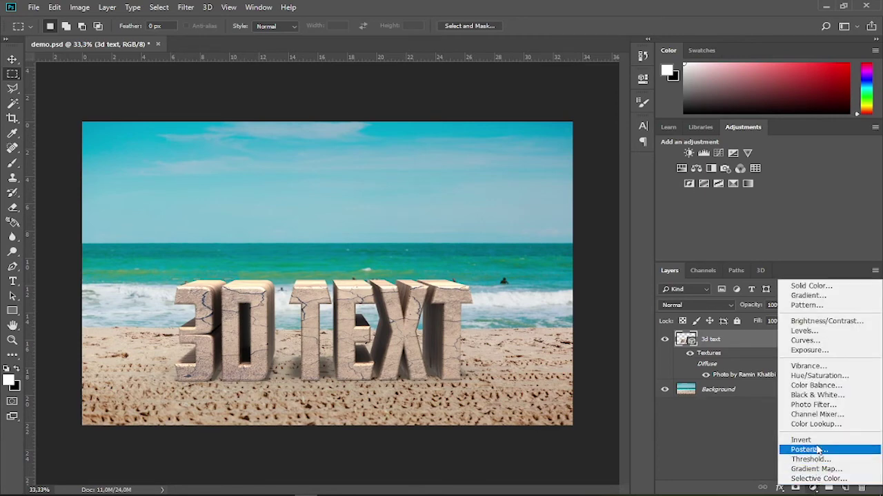
pyautogui.click(804, 331)
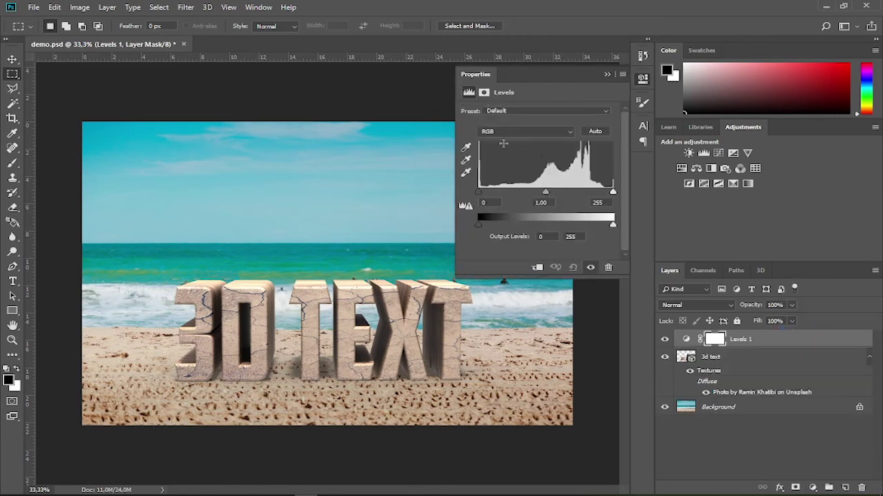
pyautogui.moveTo(484, 188); pyautogui.dragTo(488, 191)
pyautogui.moveTo(613, 192); pyautogui.dragTo(607, 195)
pyautogui.moveTo(545, 192); pyautogui.dragTo(553, 193)
pyautogui.moveTo(485, 193); pyautogui.dragTo(489, 201)
# Add a Vibrance adjustment layer with vibrance boosted to +69
pyautogui.click(813, 487)
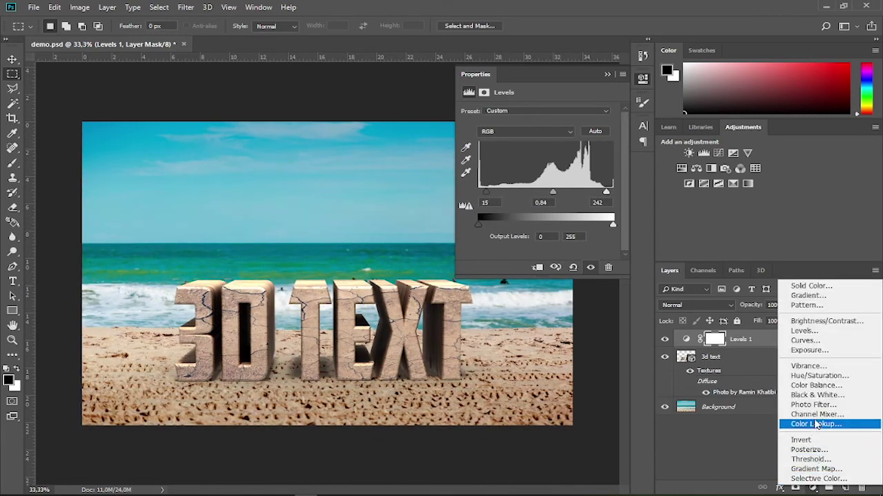
pyautogui.click(808, 366)
pyautogui.moveTo(537, 123); pyautogui.dragTo(588, 124)
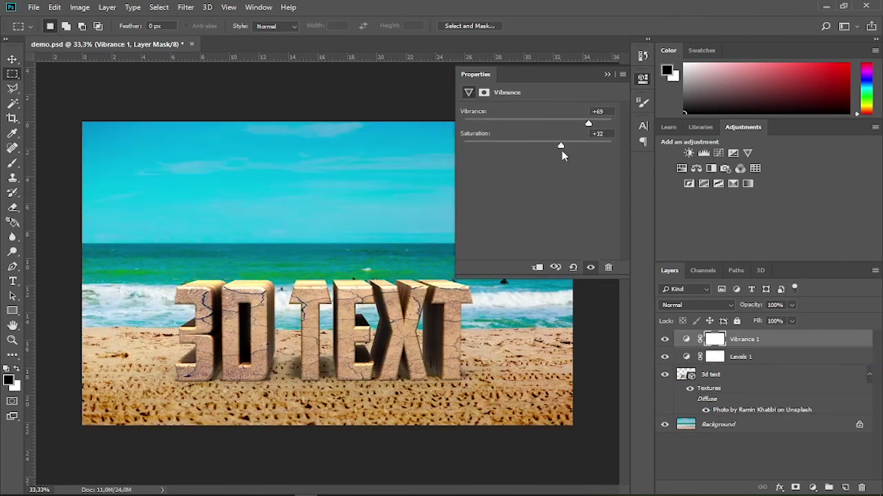
# Raise Vibrance saturation to +27 and add Brightness/Contrast with brightness 21, contrast -41
pyautogui.moveTo(538, 146); pyautogui.dragTo(550, 191)
pyautogui.click(813, 487)
pyautogui.click(835, 321)
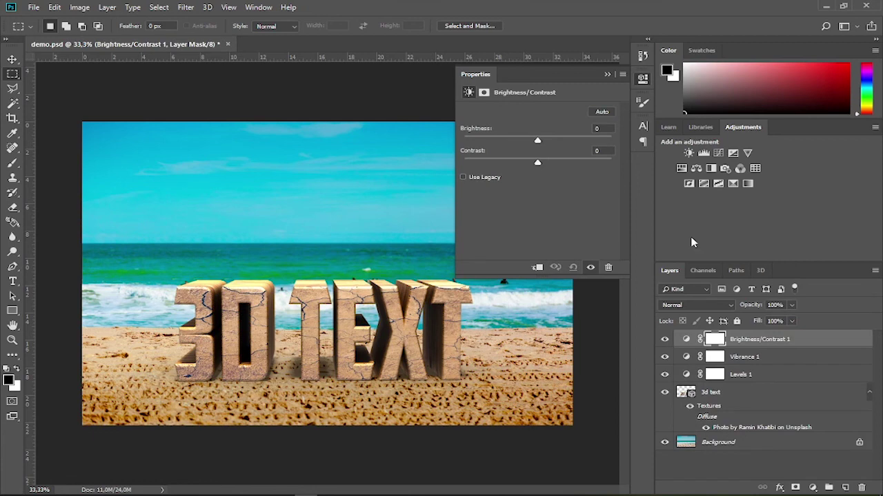
pyautogui.moveTo(535, 143); pyautogui.dragTo(477, 162)
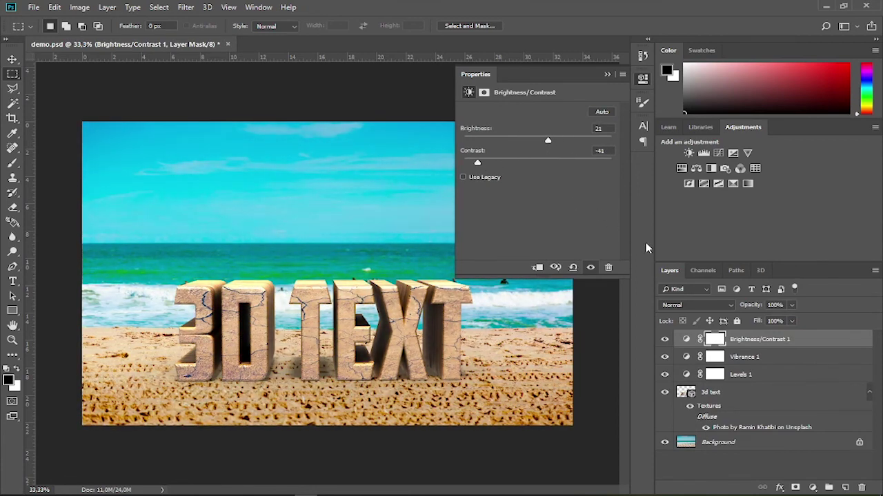
# Add a Hue/Saturation layer with Hue -4, Saturation +8 and Lightness +3
pyautogui.click(812, 487)
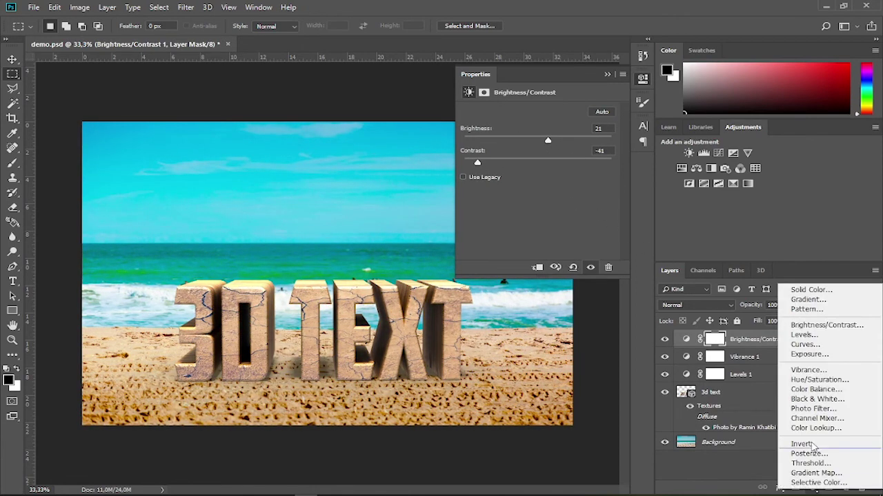
pyautogui.click(813, 382)
pyautogui.moveTo(538, 153); pyautogui.dragTo(535, 179)
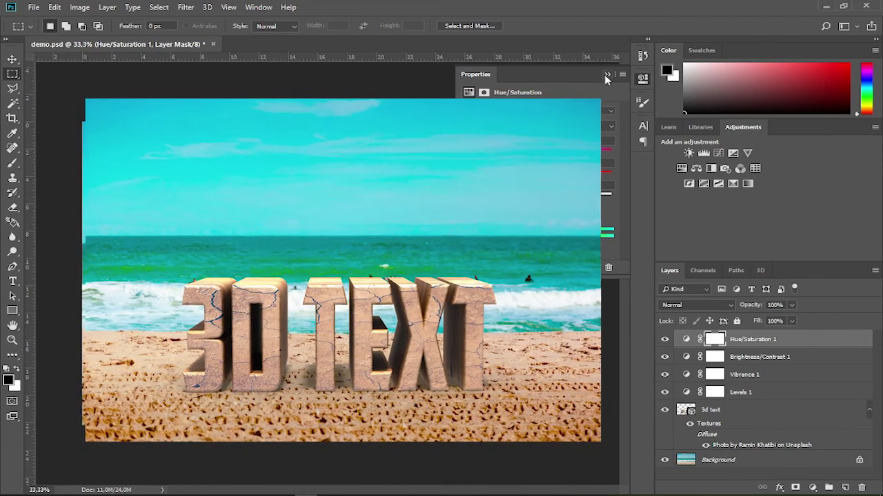